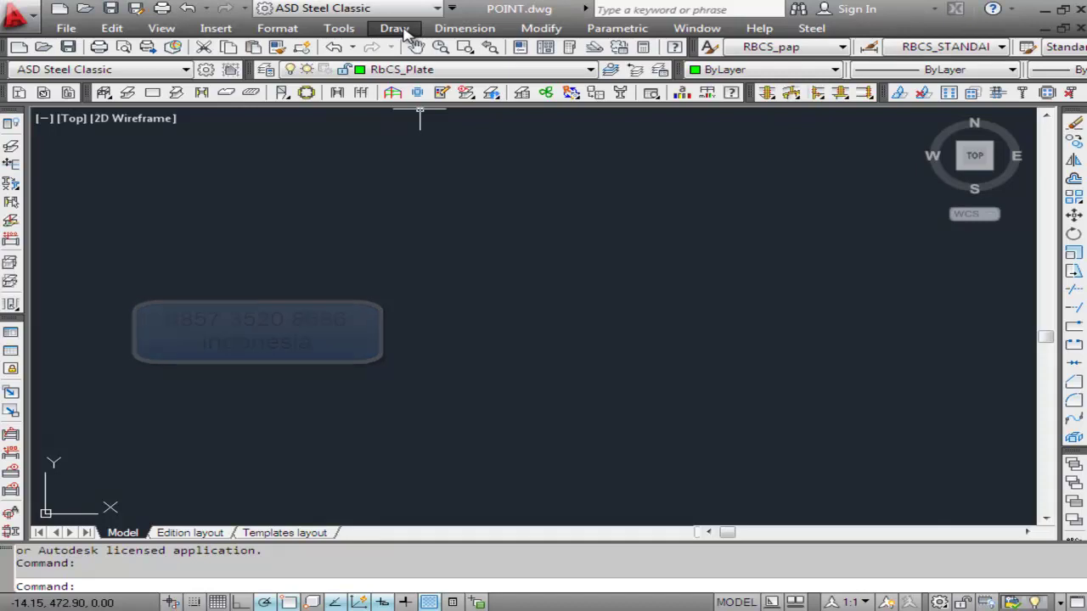
# - Open the Draw menu to reach the Table command
pyautogui.click(405, 36)
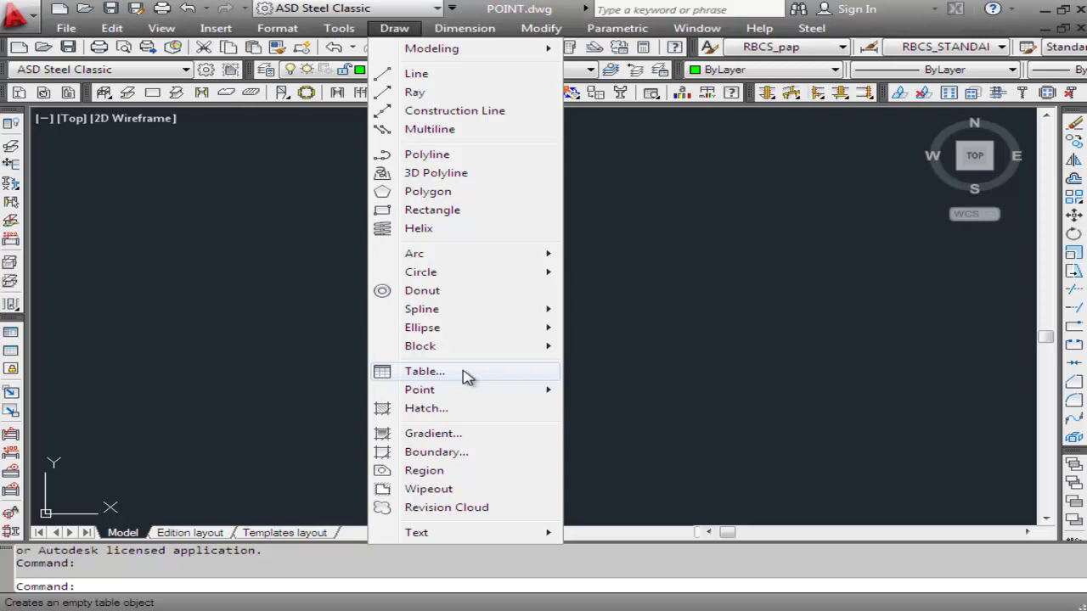
# - Insert a four-column Standard-style table near the drawing centre, leaving its title cell empty
pyautogui.click(466, 377)
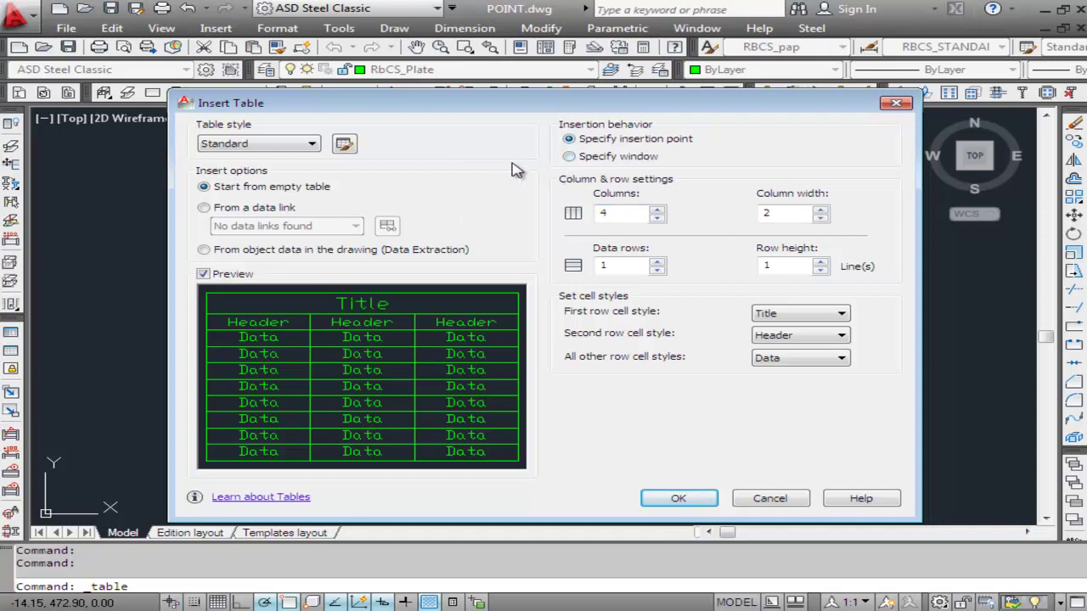
pyautogui.click(313, 145)
pyautogui.click(315, 147)
pyautogui.click(343, 146)
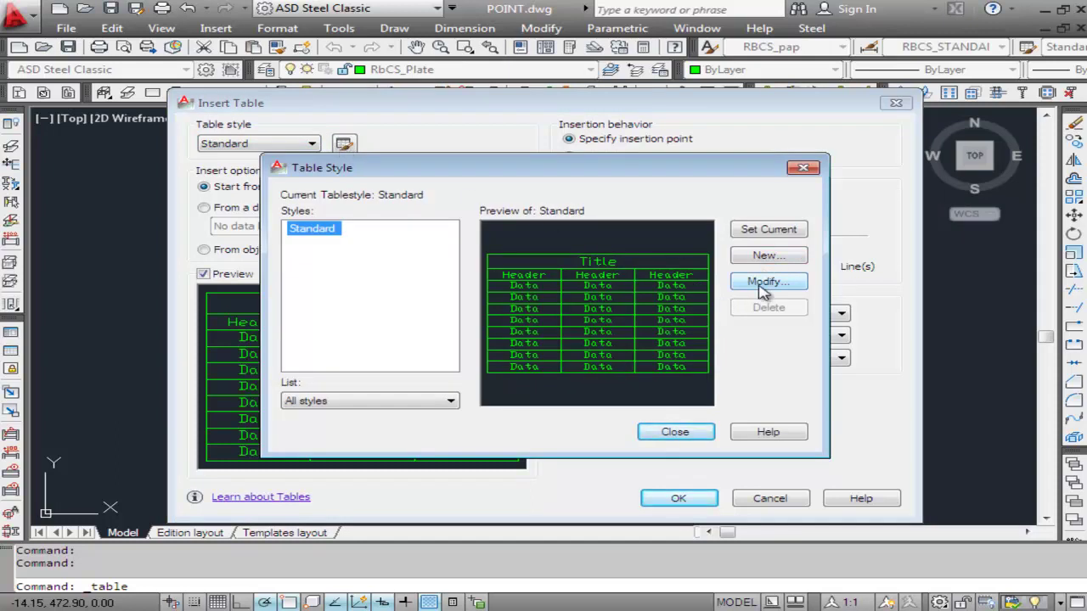
pyautogui.click(684, 434)
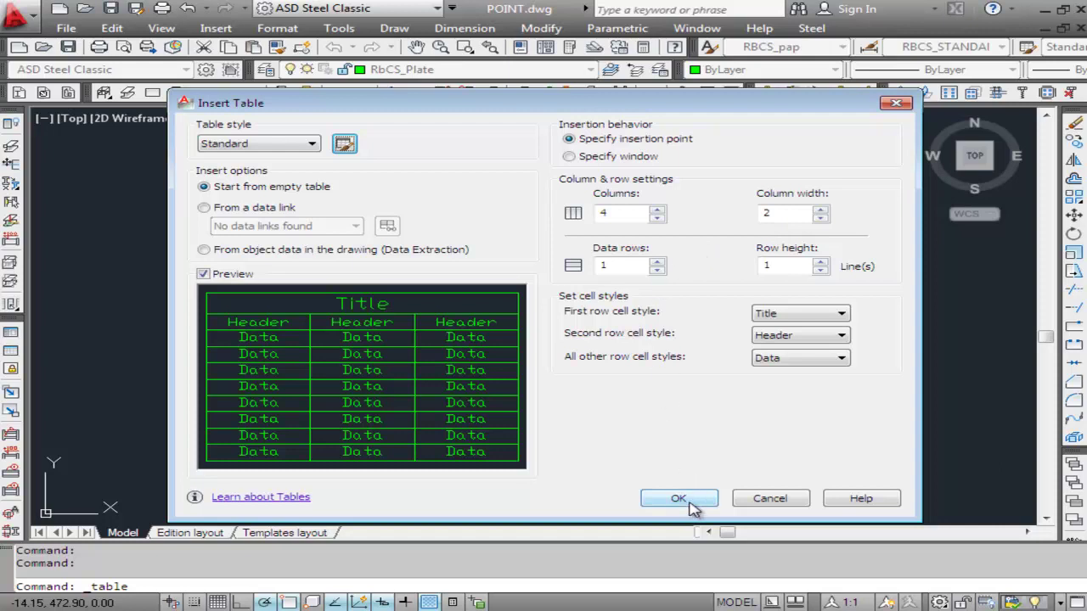
pyautogui.click(679, 499)
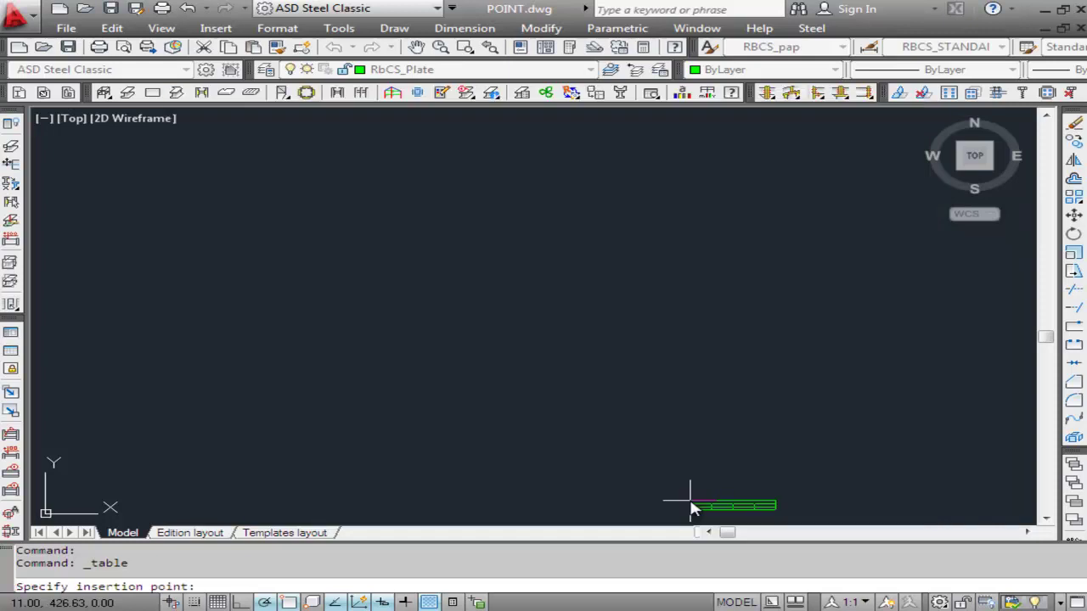
pyautogui.click(365, 327)
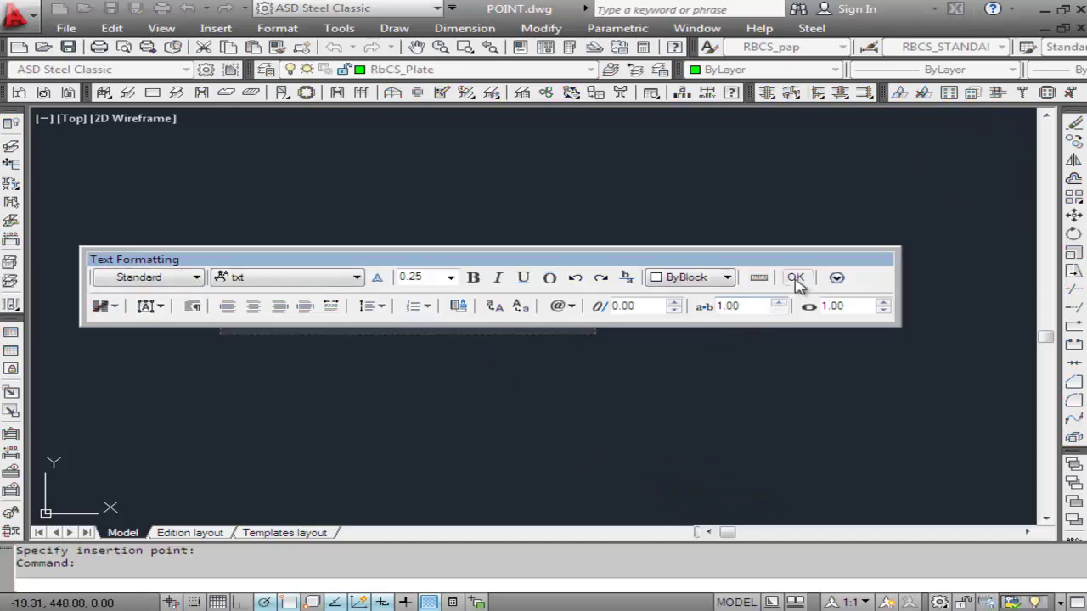
pyautogui.click(795, 278)
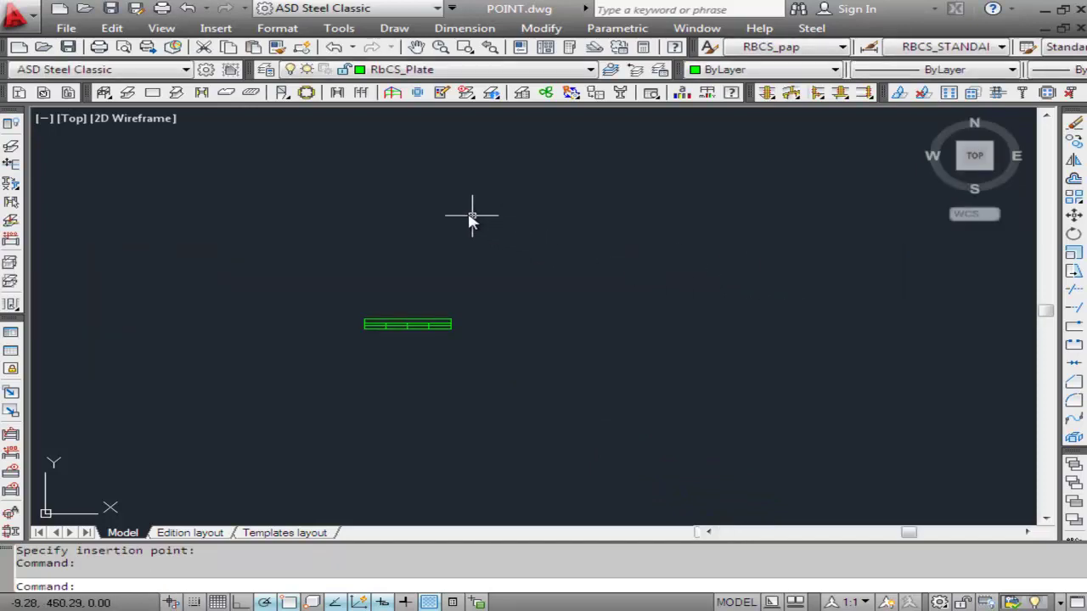
pyautogui.click(160, 28)
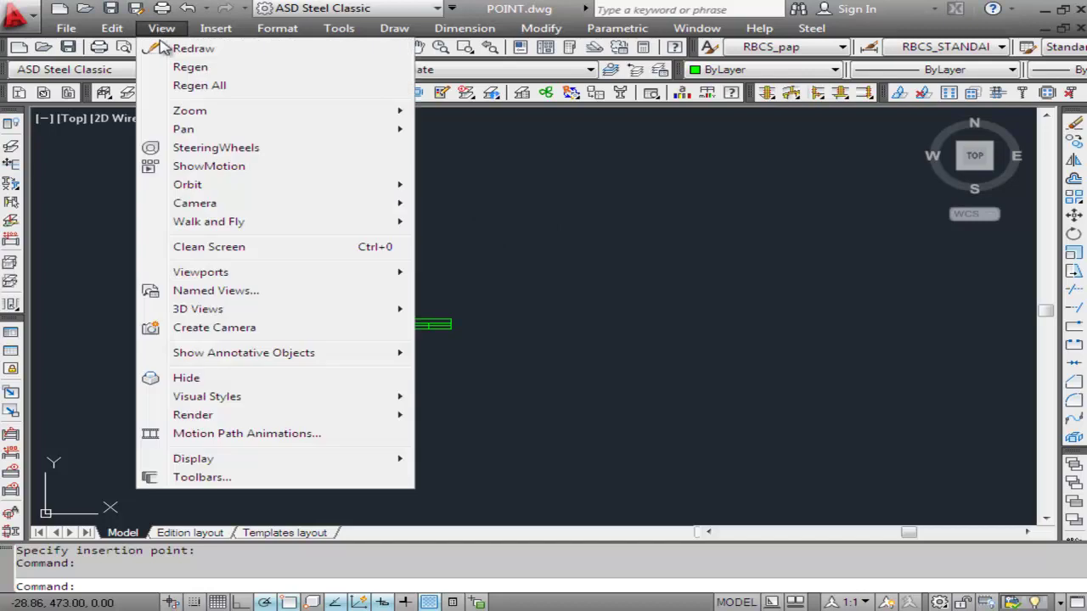
pyautogui.moveTo(190, 111)
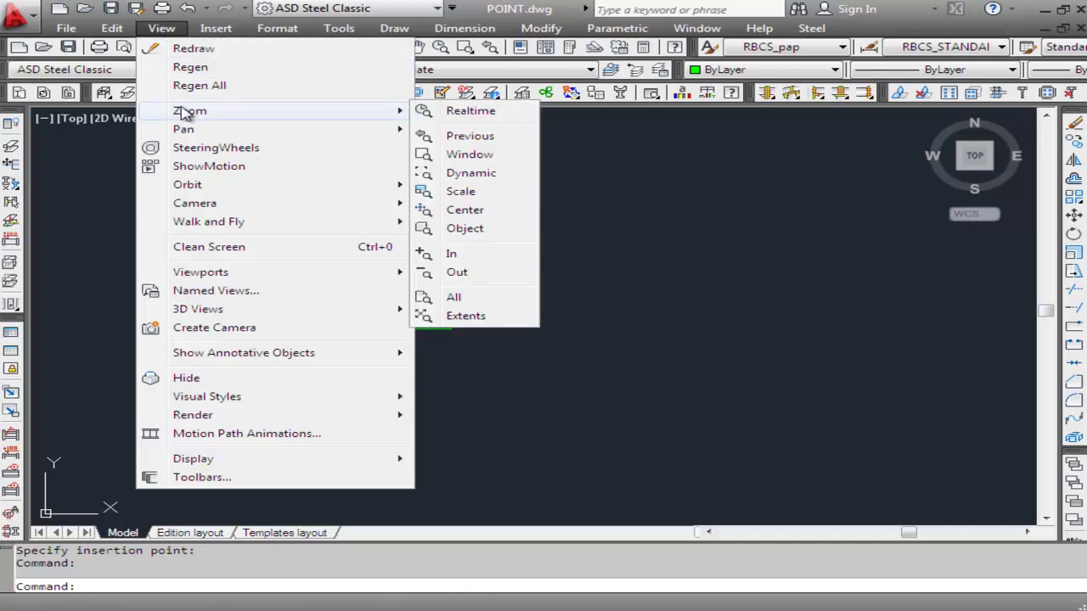
# - Zoom in on a window drawn around the four-column table
pyautogui.click(442, 153)
pyautogui.click(307, 260)
pyautogui.click(490, 367)
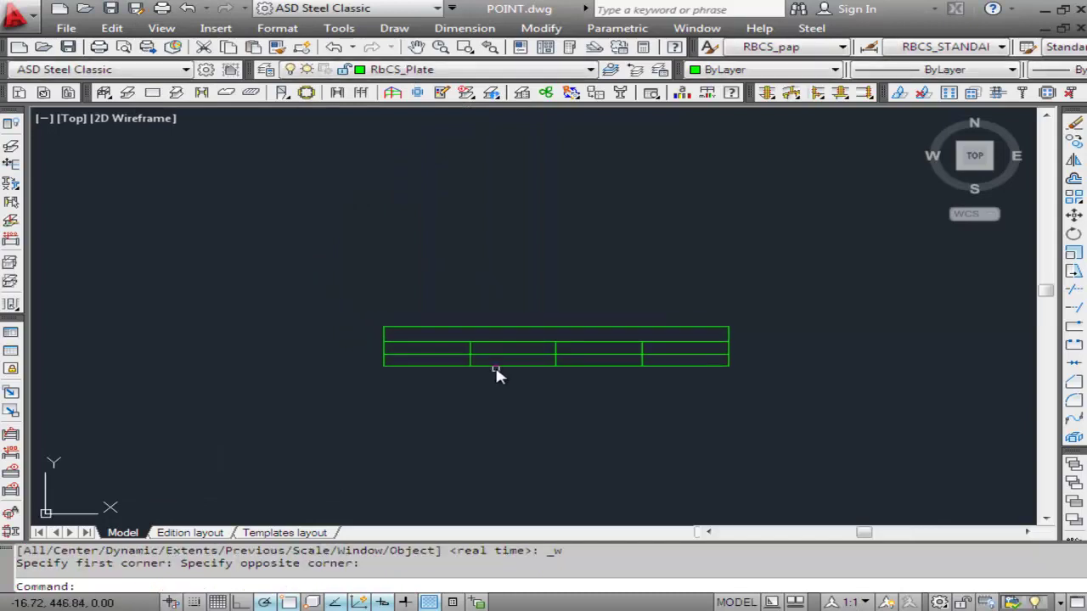
# - Pan the view so the table sits in the upper left, then enter TA
pyautogui.click(162, 28)
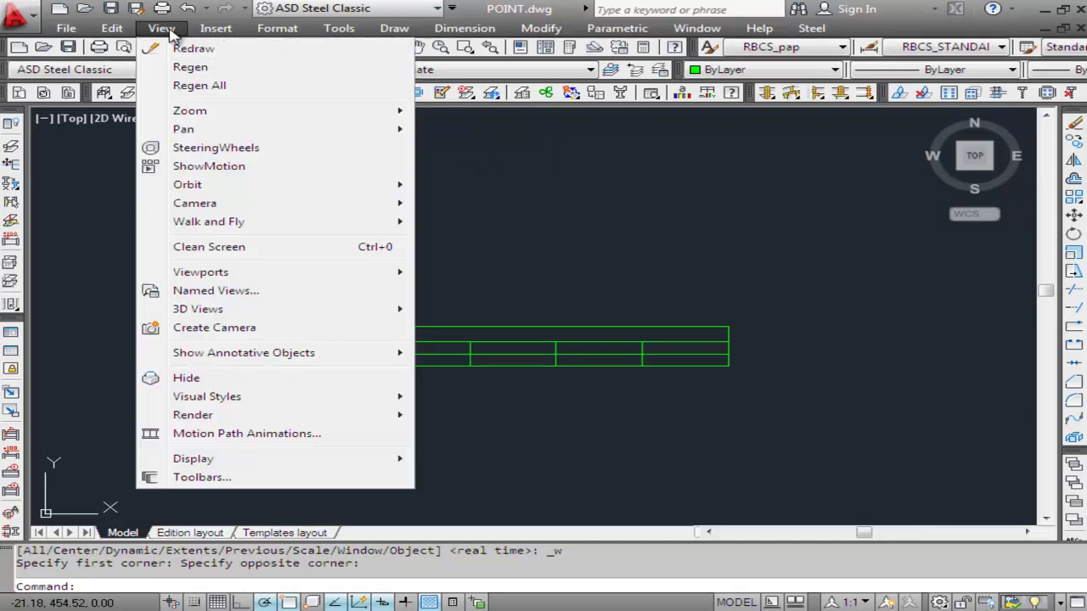
pyautogui.moveTo(183, 129)
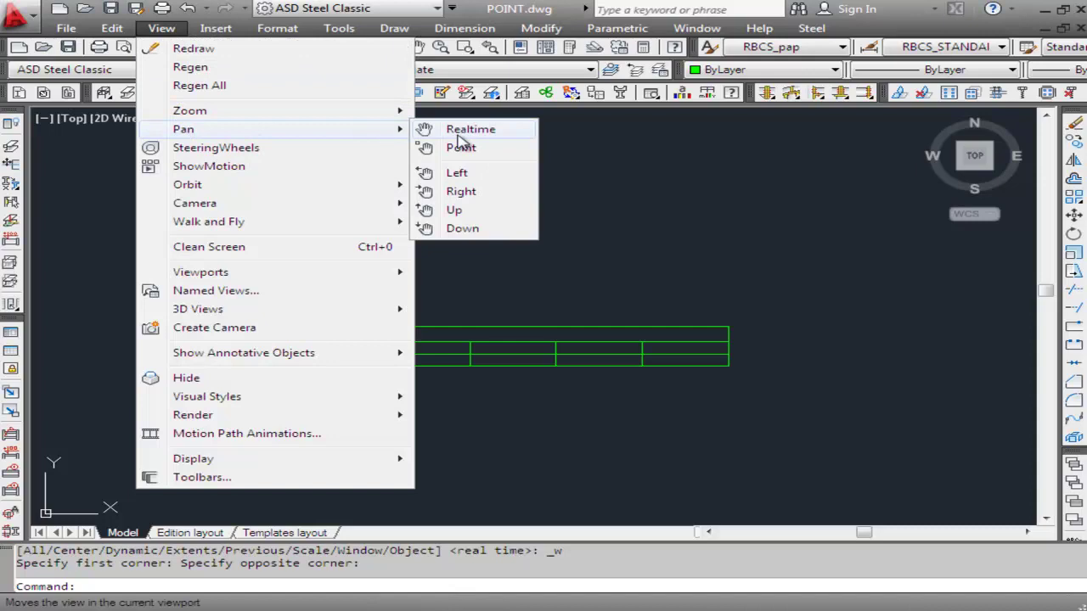
pyautogui.click(458, 134)
pyautogui.moveTo(376, 308)
pyautogui.mouseDown()
pyautogui.moveTo(356, 264)
pyautogui.moveTo(250, 169)
pyautogui.mouseUp()
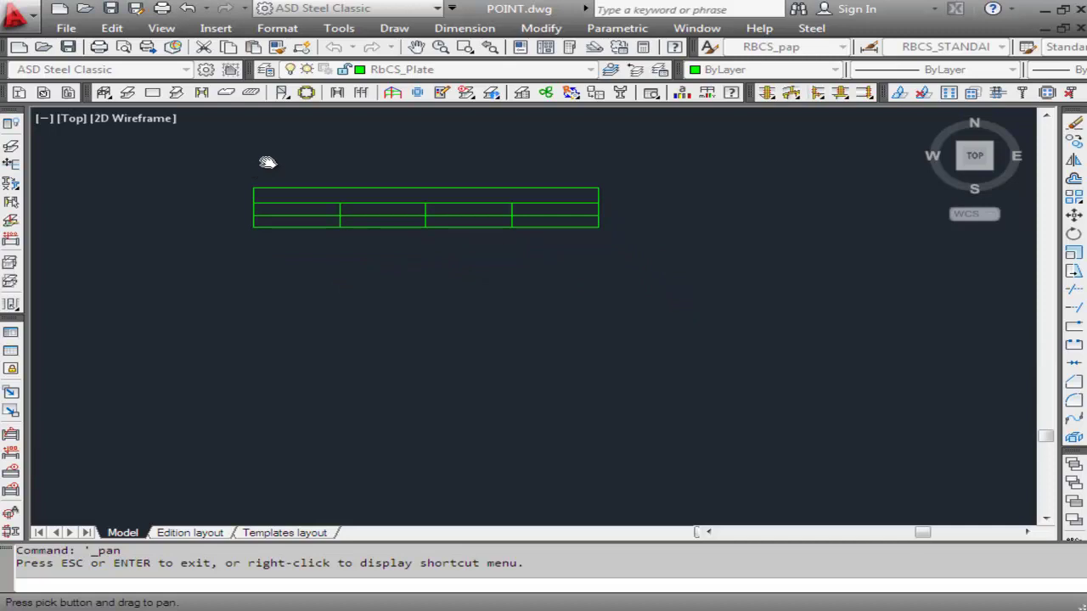
pyautogui.press('Escape')
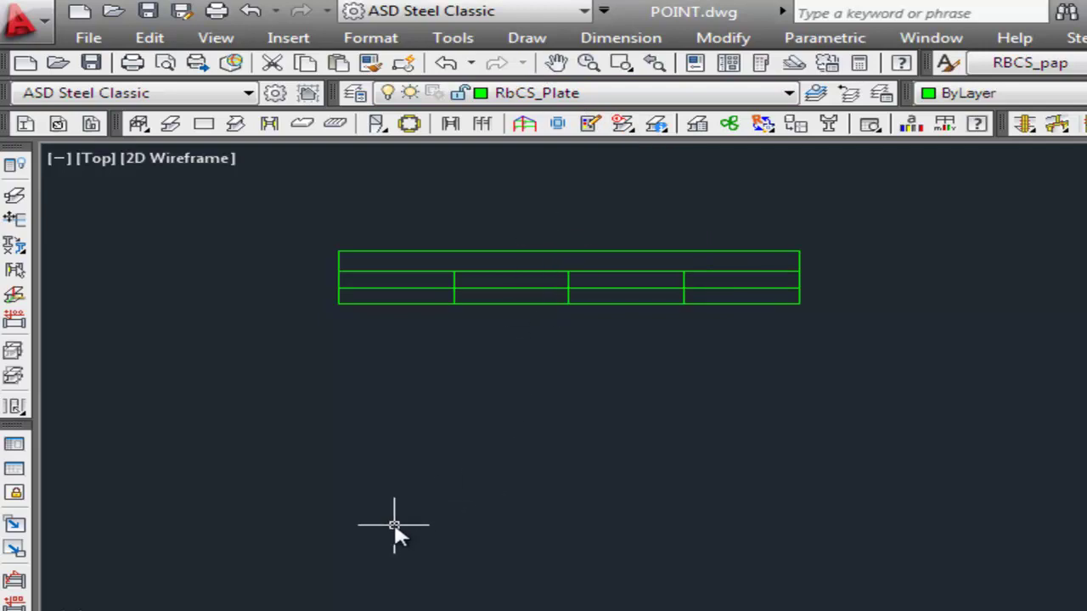
pyautogui.write('TA')
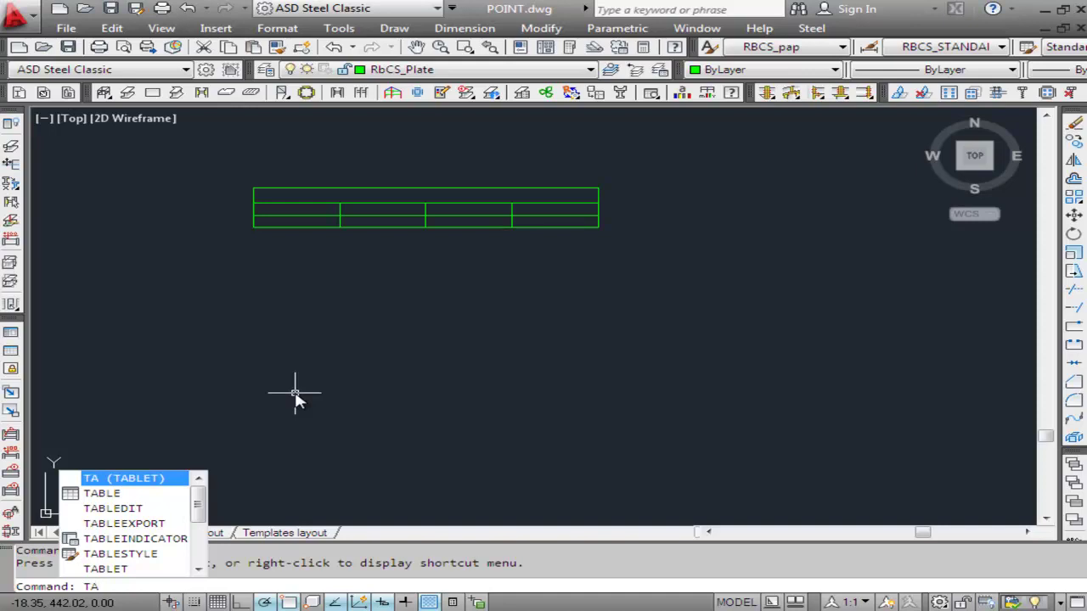
# - Run TABLE and place a six-column table with one data row below the first table
pyautogui.press('Down')
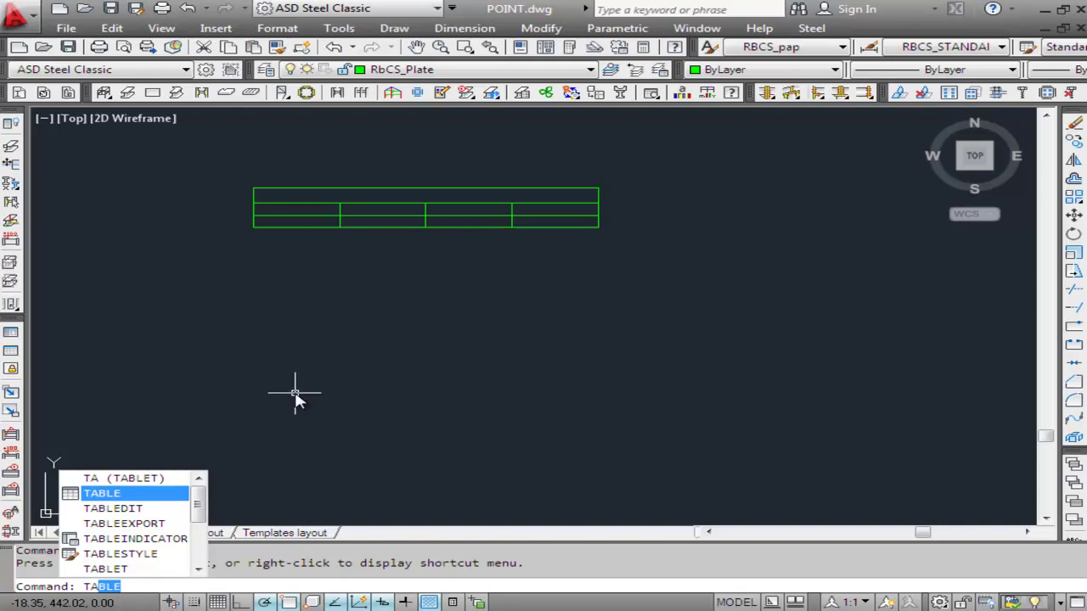
pyautogui.press('Return')
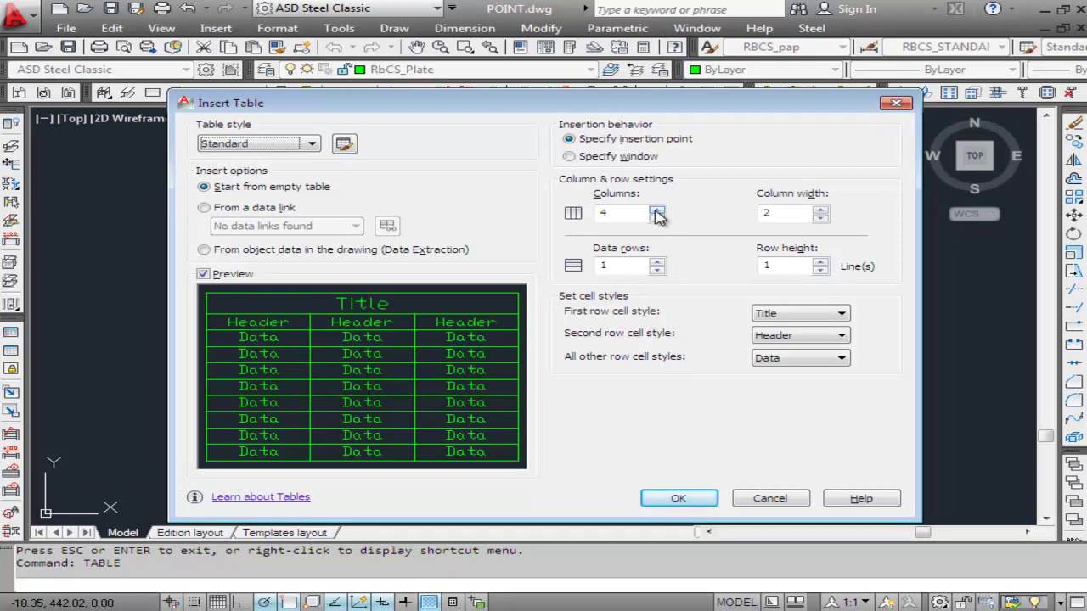
pyautogui.click(656, 210)
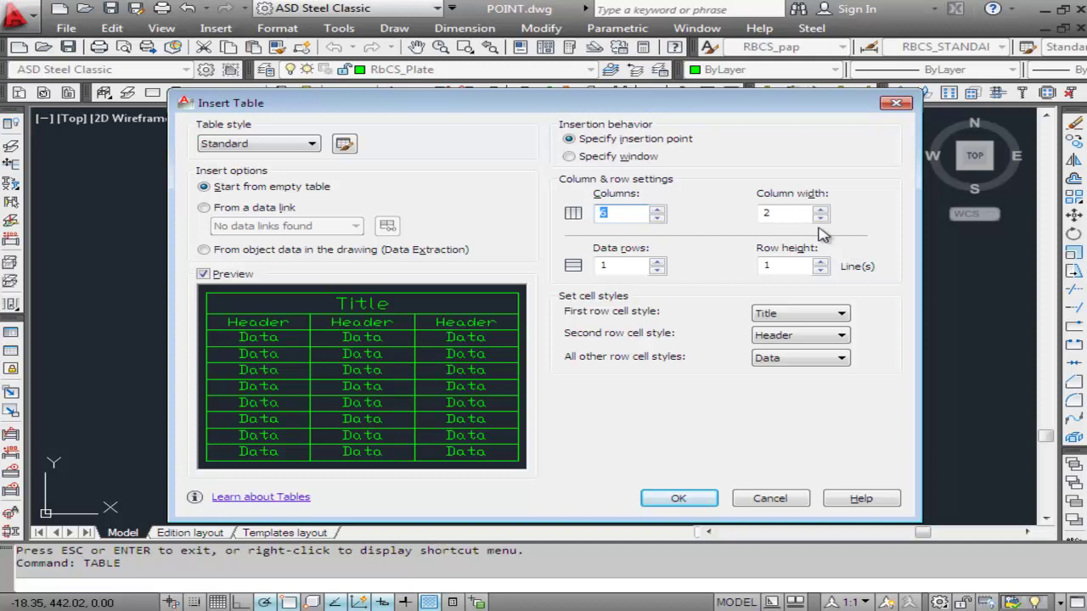
pyautogui.click(794, 216)
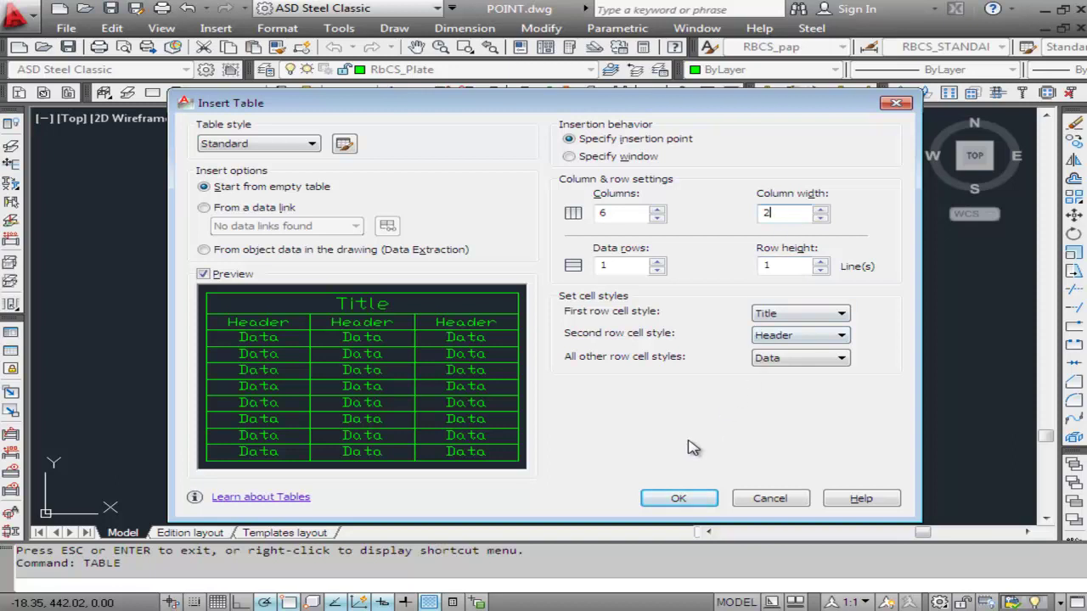
pyautogui.click(670, 499)
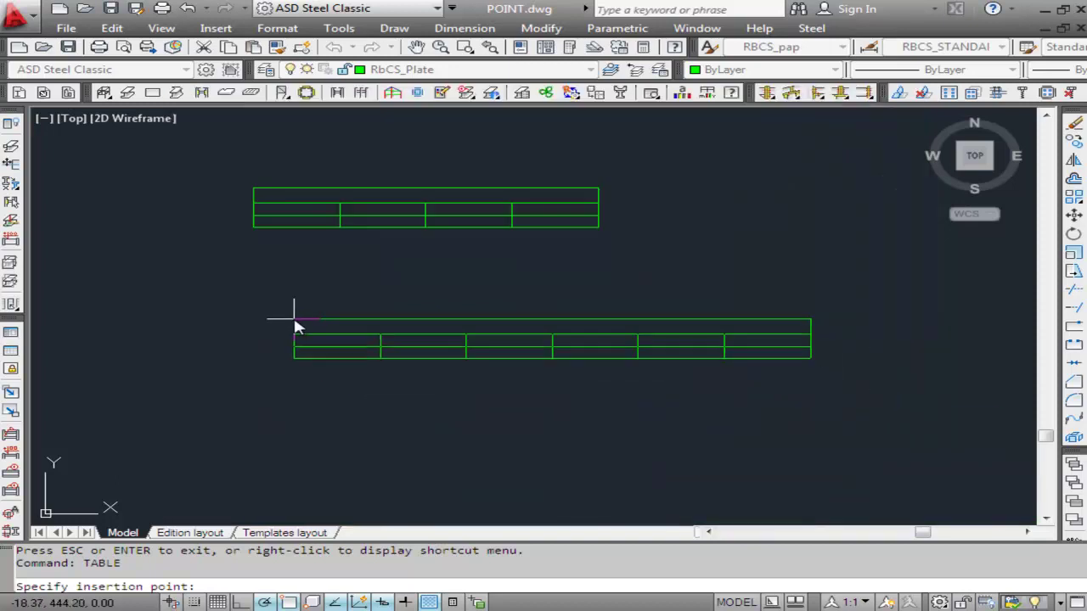
pyautogui.click(251, 253)
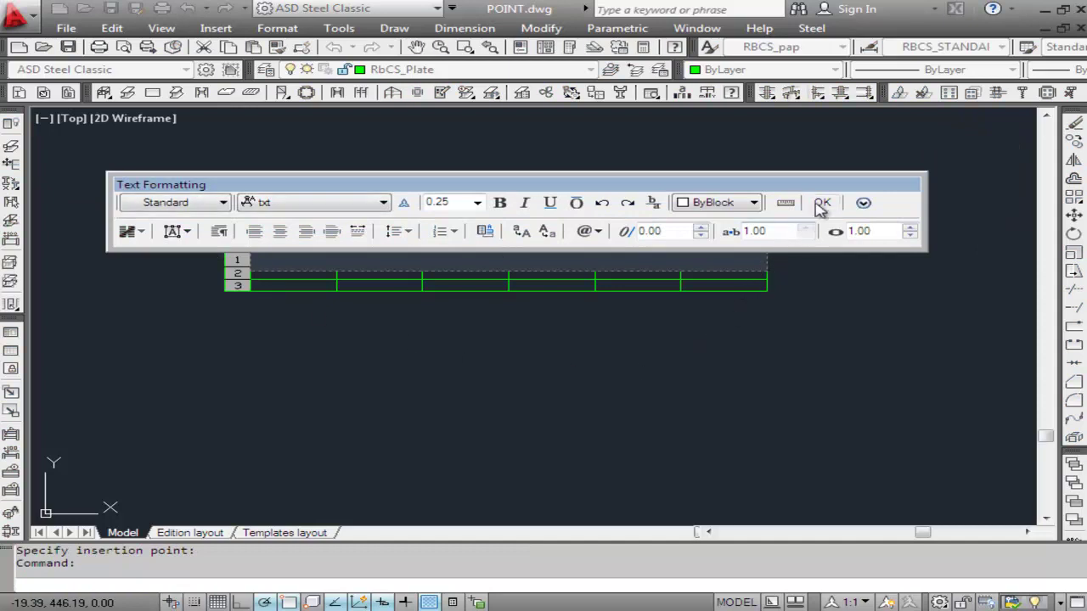
pyautogui.click(821, 204)
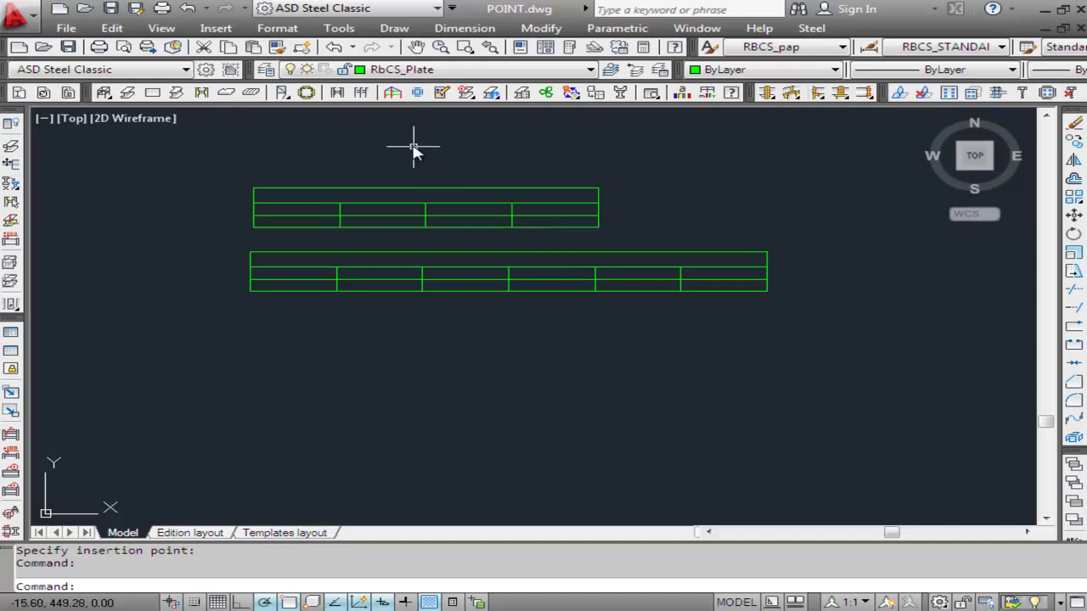
# - Start a new table from the Draw menu, then cancel it
pyautogui.click(396, 29)
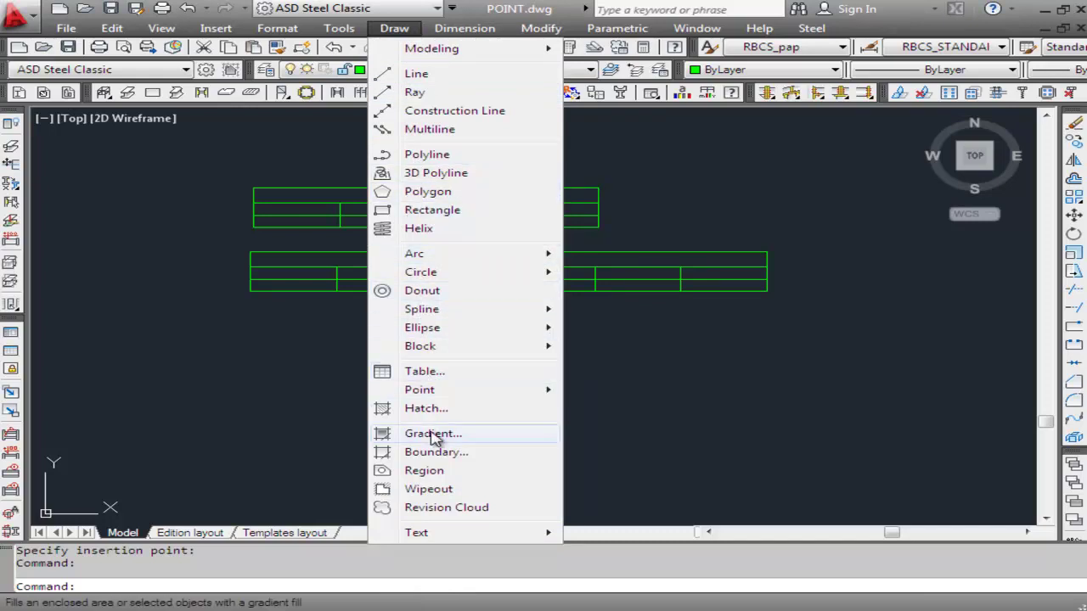
pyautogui.click(435, 374)
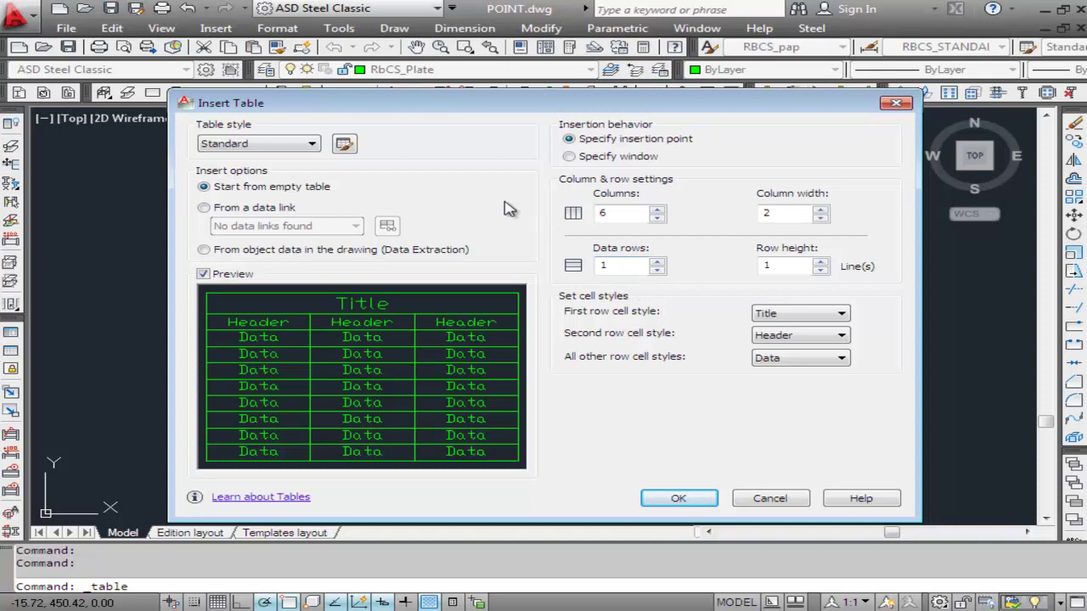
pyautogui.click(770, 499)
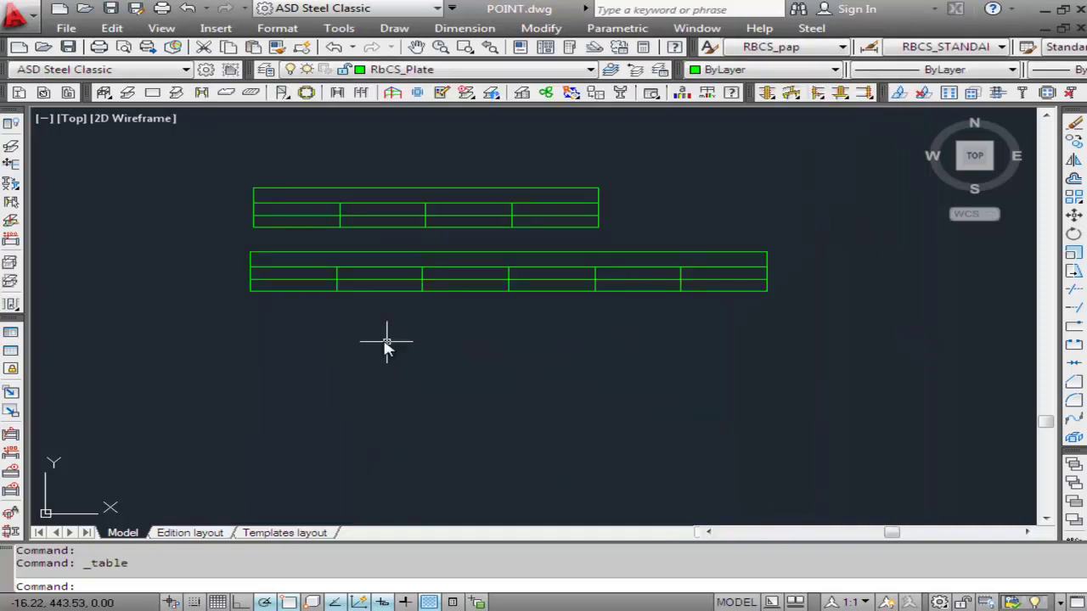
# - Start a new table again with Columns lowered from 6 to 3 and accept
pyautogui.click(394, 28)
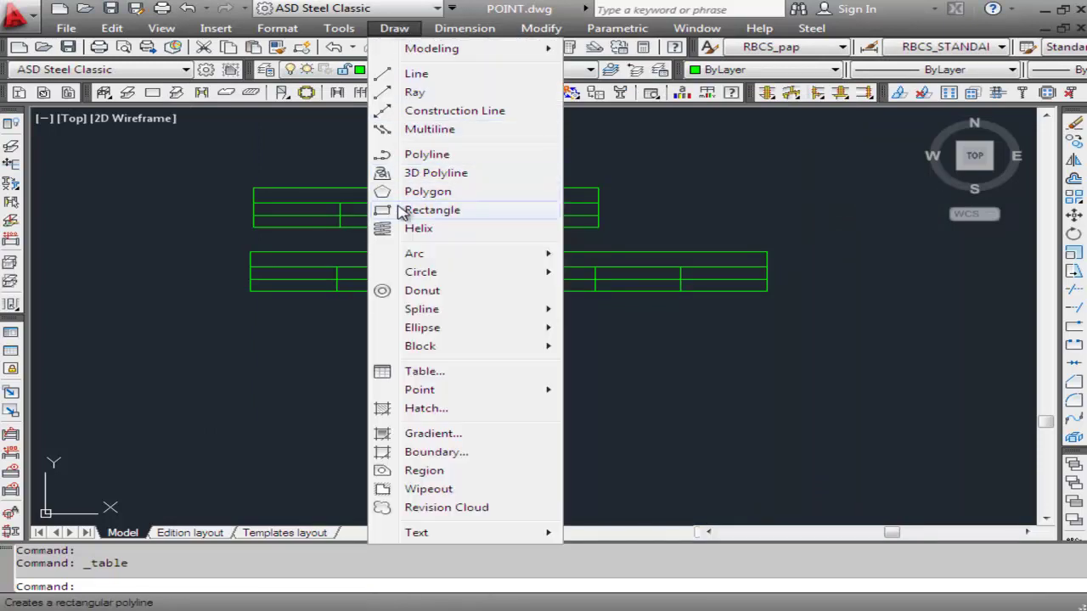
pyautogui.click(420, 370)
pyautogui.click(657, 217)
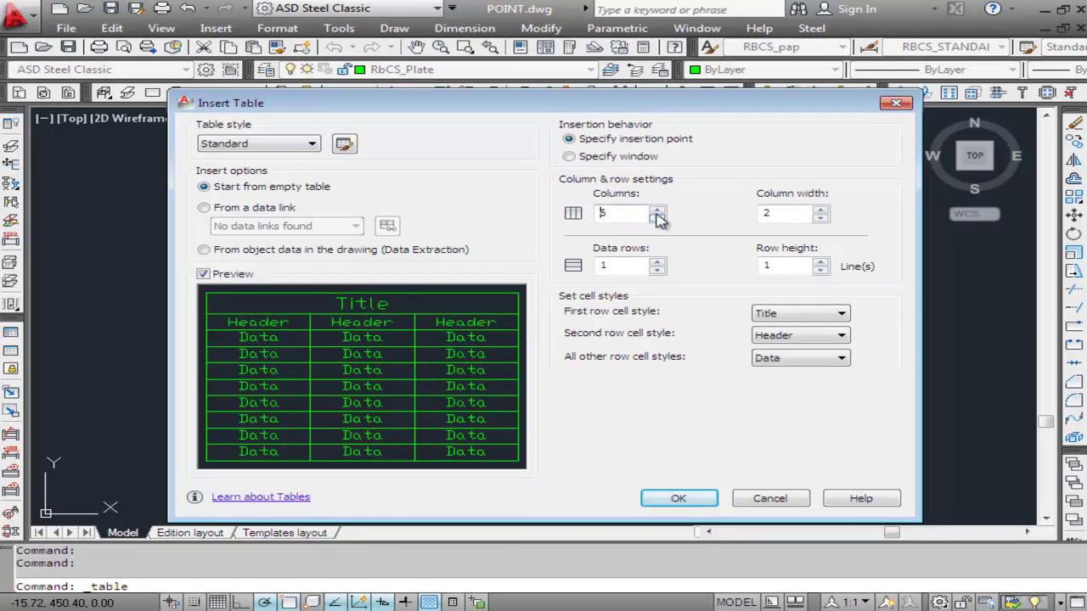
pyautogui.click(658, 217)
pyautogui.click(657, 218)
pyautogui.click(692, 501)
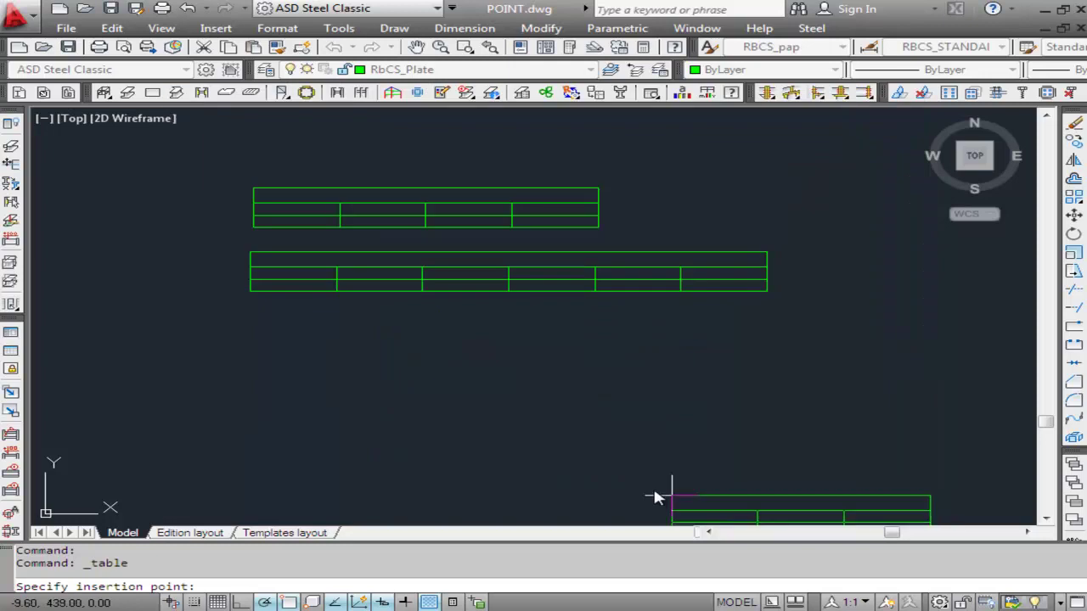
# - Place the three-column table at the bottom and title it 'tabel pembesian', trying the Vani font
pyautogui.click(252, 324)
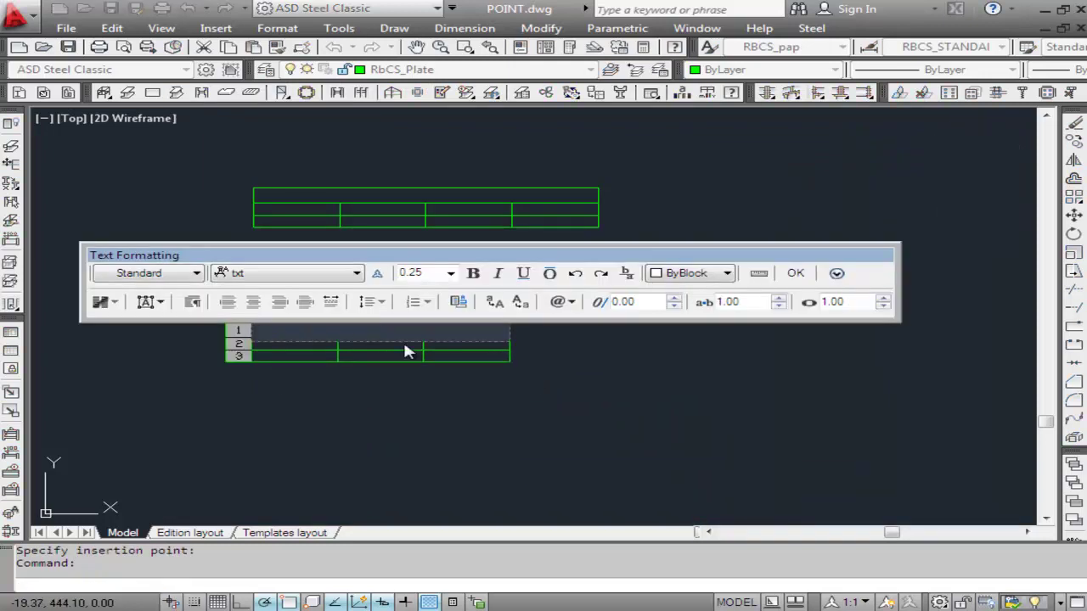
pyautogui.write('tabel ')
pyautogui.write('pem')
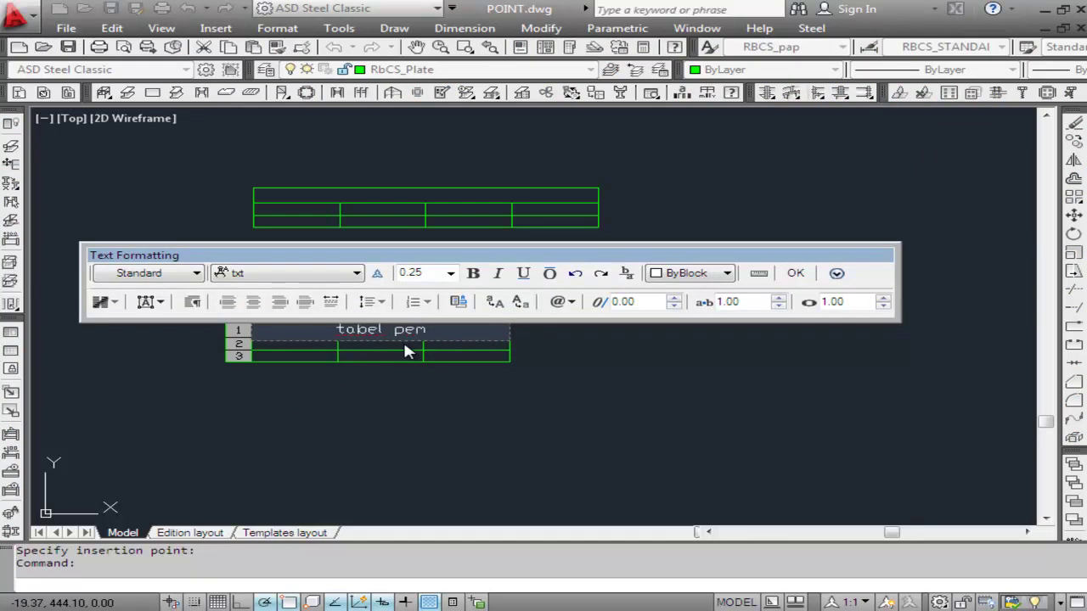
pyautogui.write('se')
pyautogui.press('BackSpace')
pyautogui.press('BackSpace')
pyautogui.write('besian')
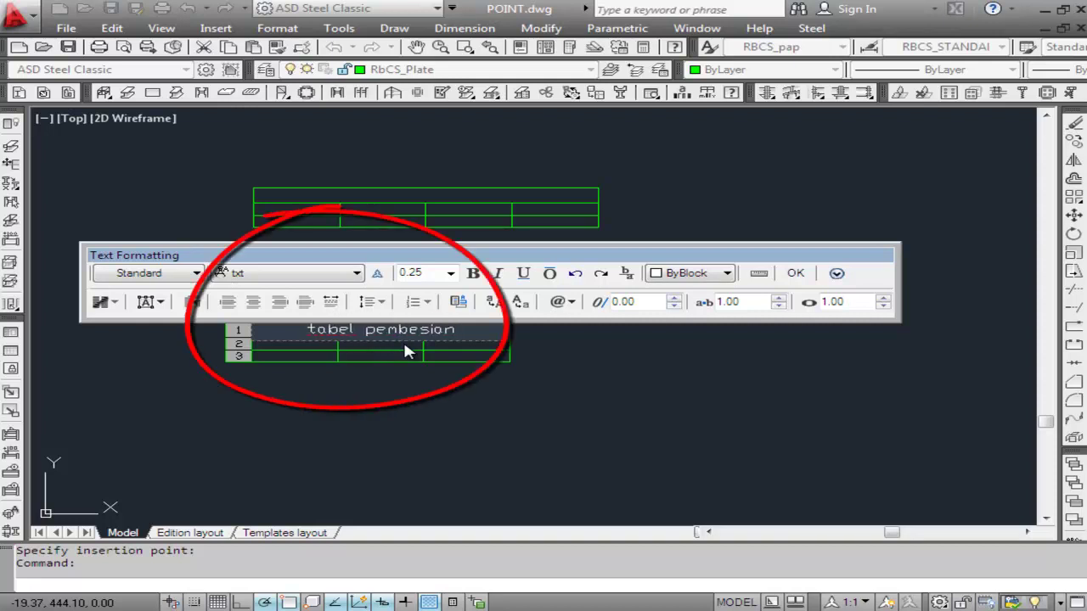
pyautogui.click(357, 273)
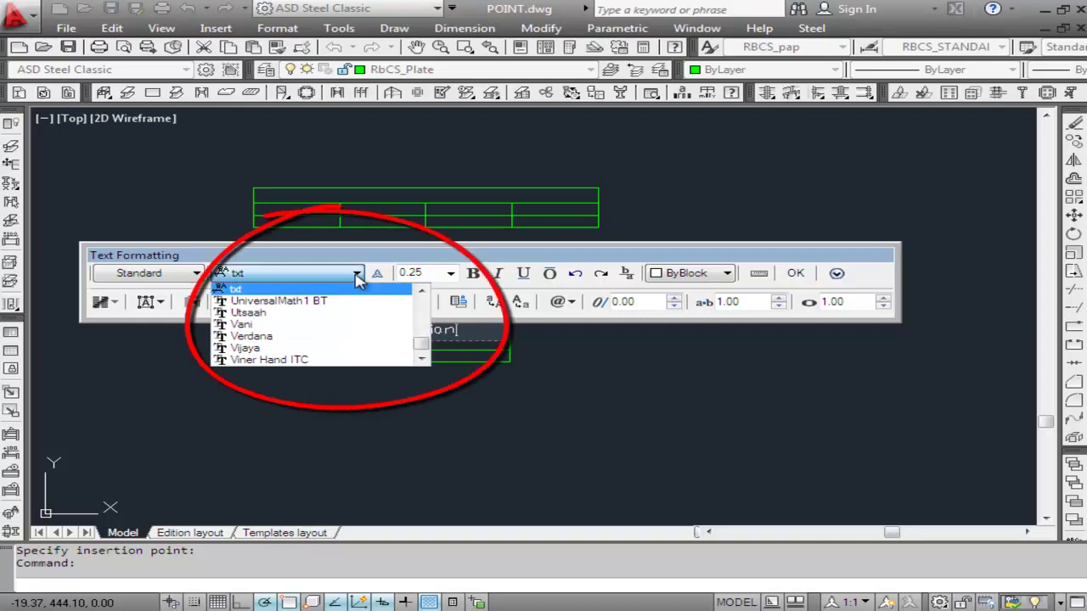
pyautogui.click(297, 325)
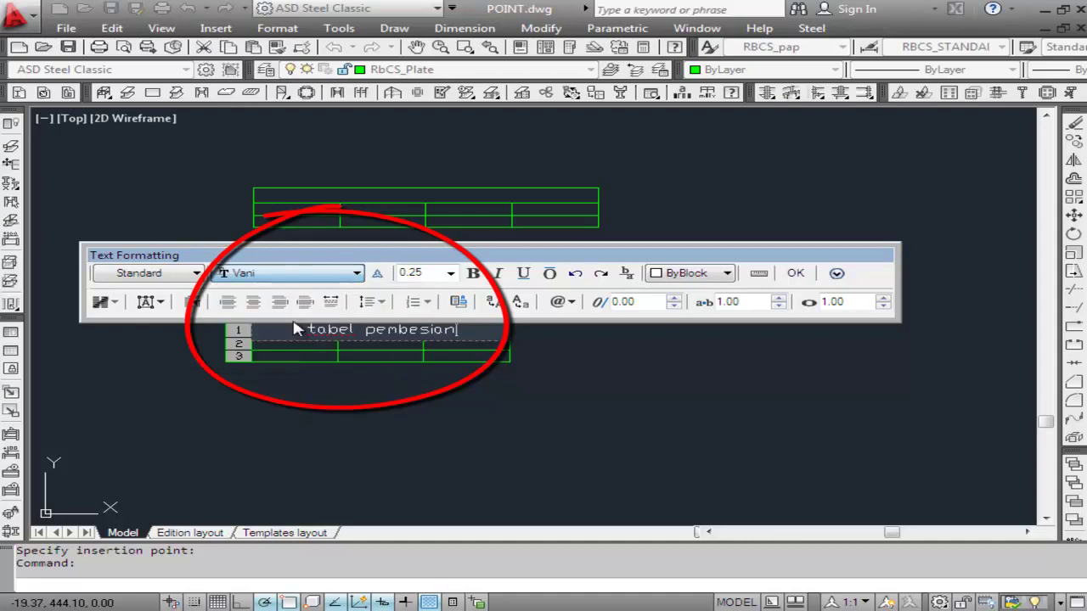
pyautogui.moveTo(456, 331); pyautogui.dragTo(290, 329)
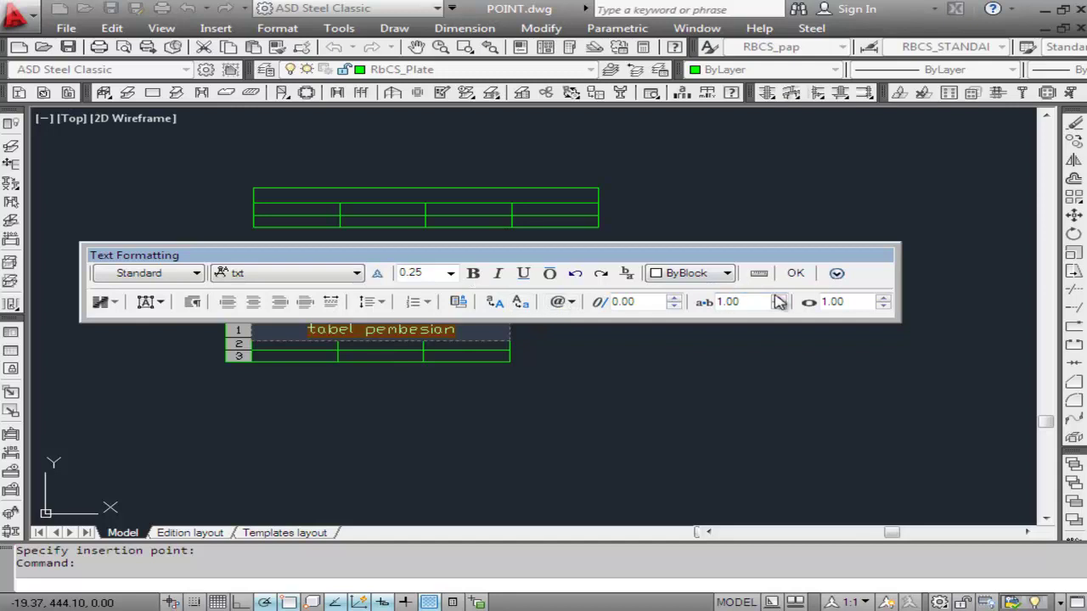
pyautogui.click(795, 272)
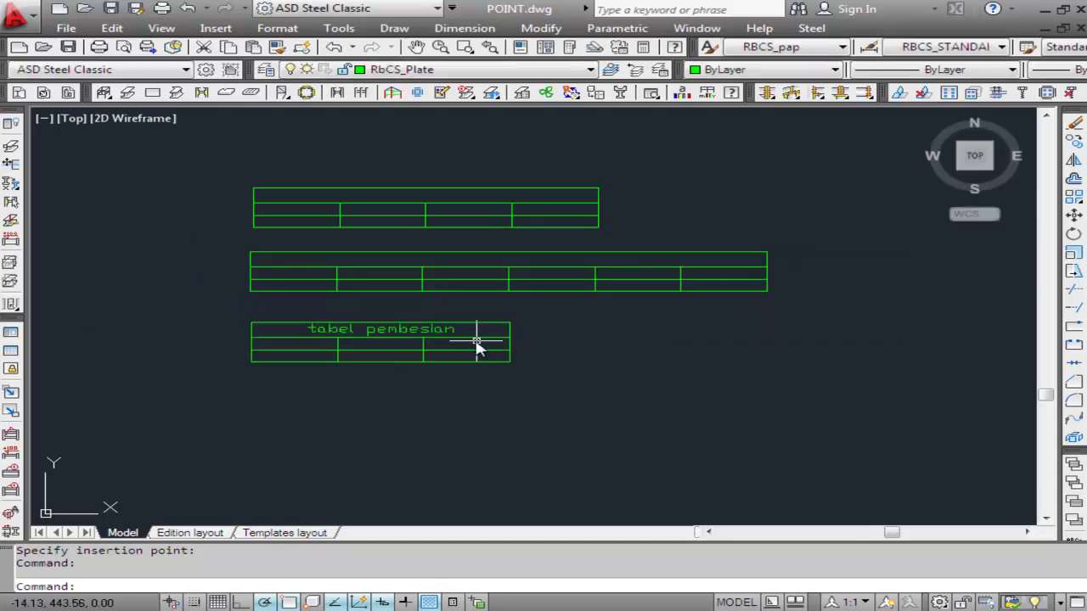
# - Fill the second row of the bottom table with 0.90, 0.80 and 0.70
pyautogui.click(307, 350)
pyautogui.doubleClick(307, 349)
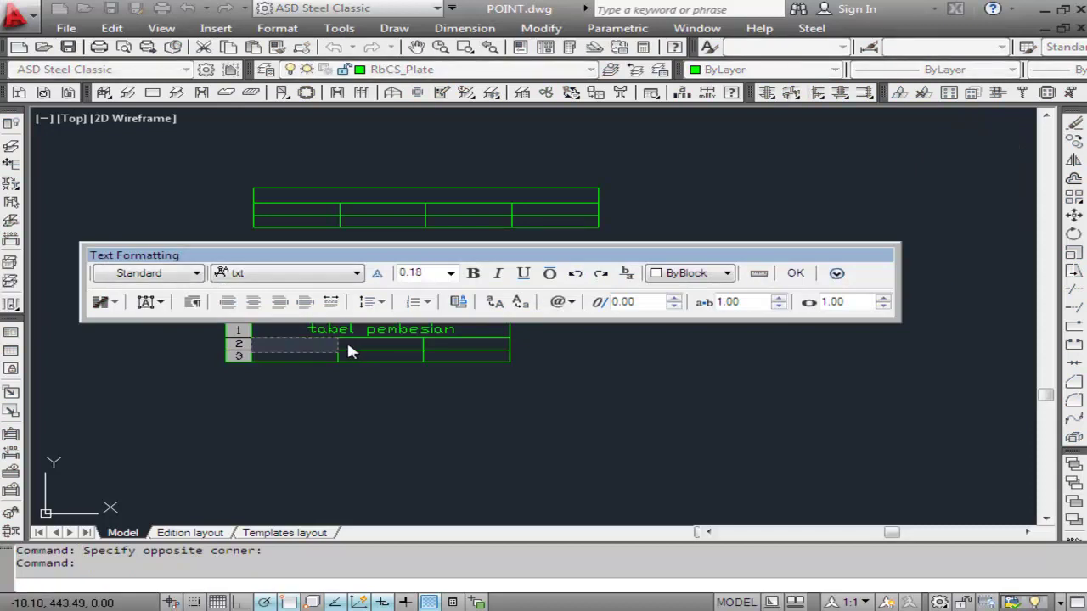
pyautogui.write('0.9')
pyautogui.press('Tab')
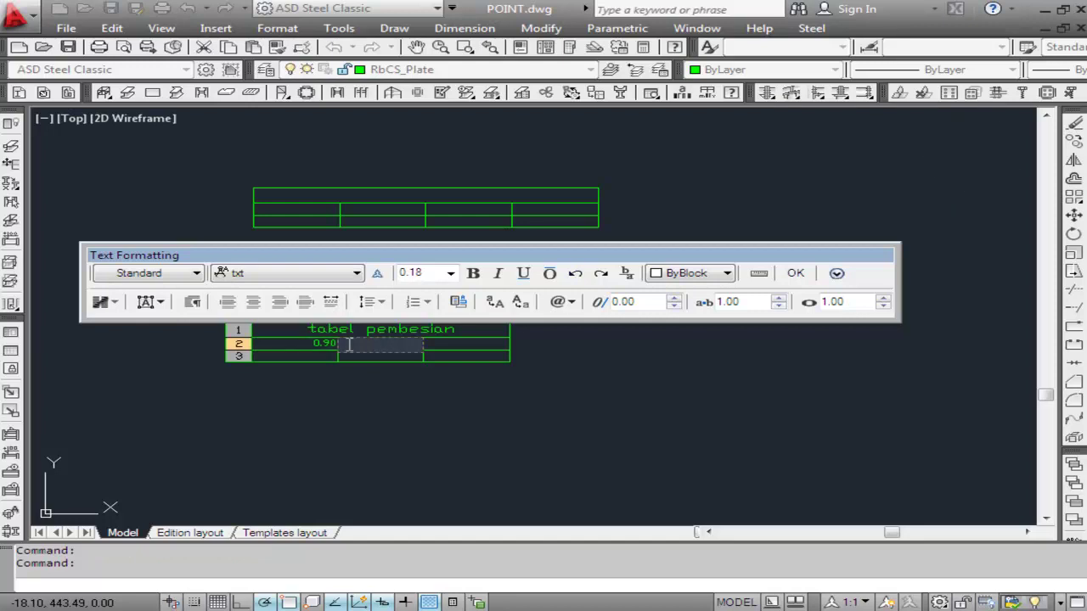
pyautogui.write('0.8')
pyautogui.press('Tab')
pyautogui.write('0')
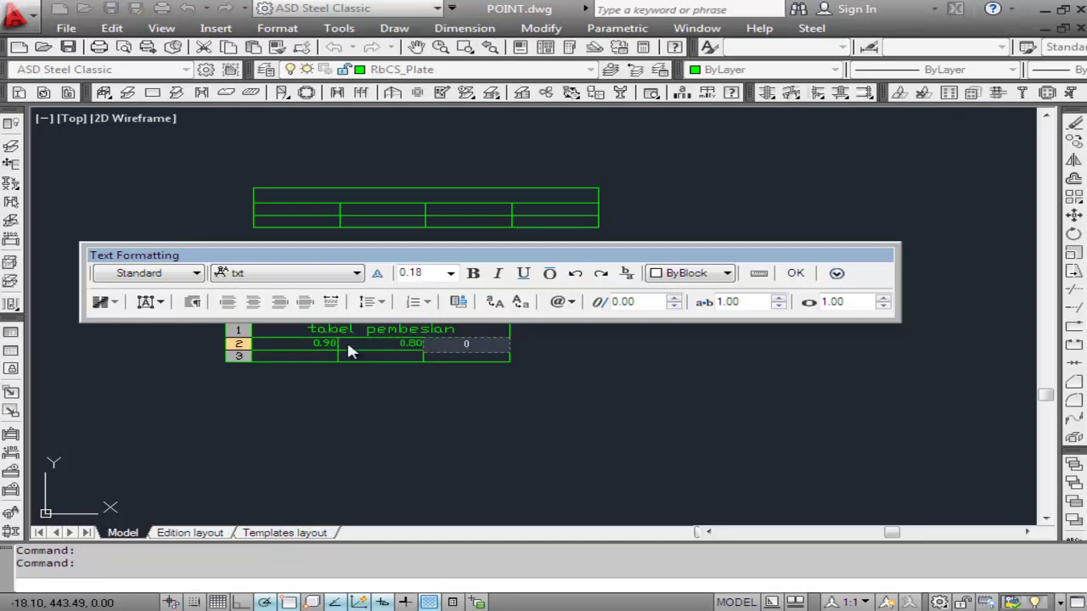
pyautogui.write('.70')
# - Fill the third row with 0.60, 0.50 and 0.4
pyautogui.press('Tab')
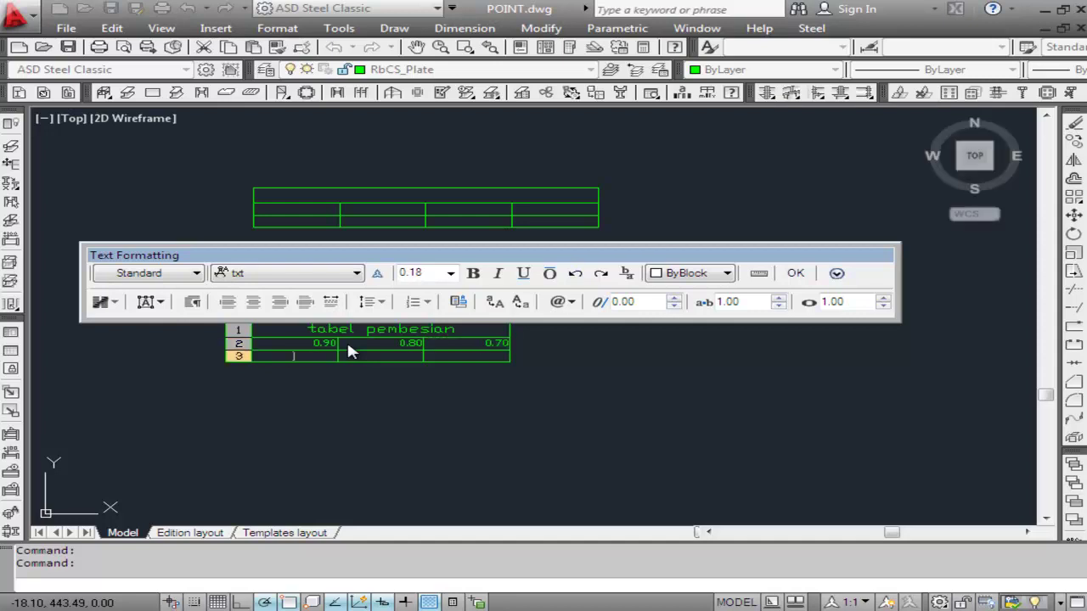
pyautogui.write('0.60')
pyautogui.press('Tab')
pyautogui.write('0.50')
pyautogui.press('Tab')
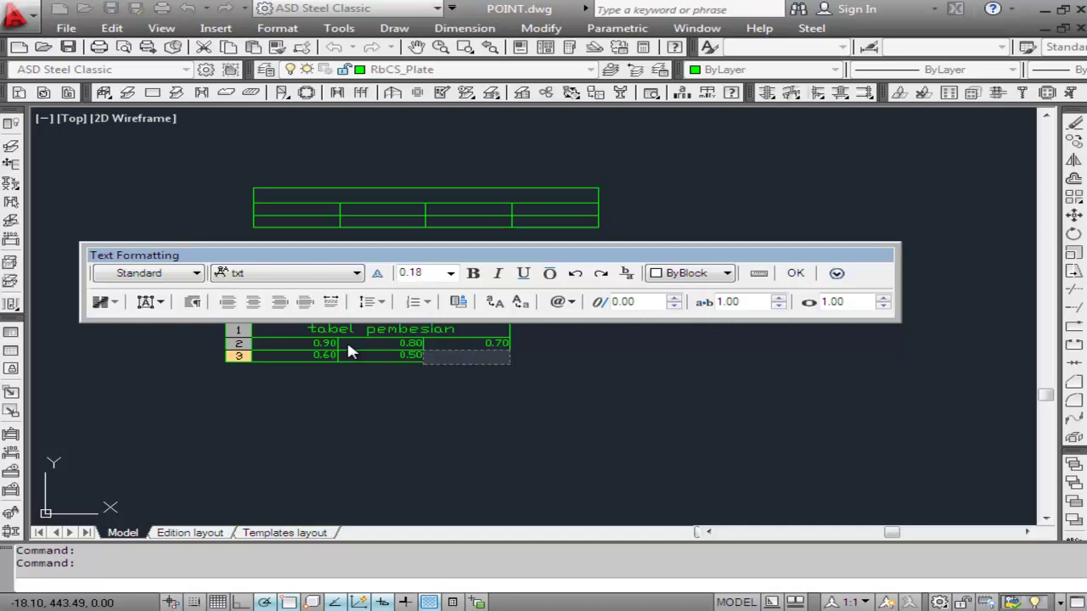
pyautogui.write('0.4')
# - Commit the cell values and stretch the 'tabel pembesian' table by its corner grip to 7.48 wide
pyautogui.click(795, 272)
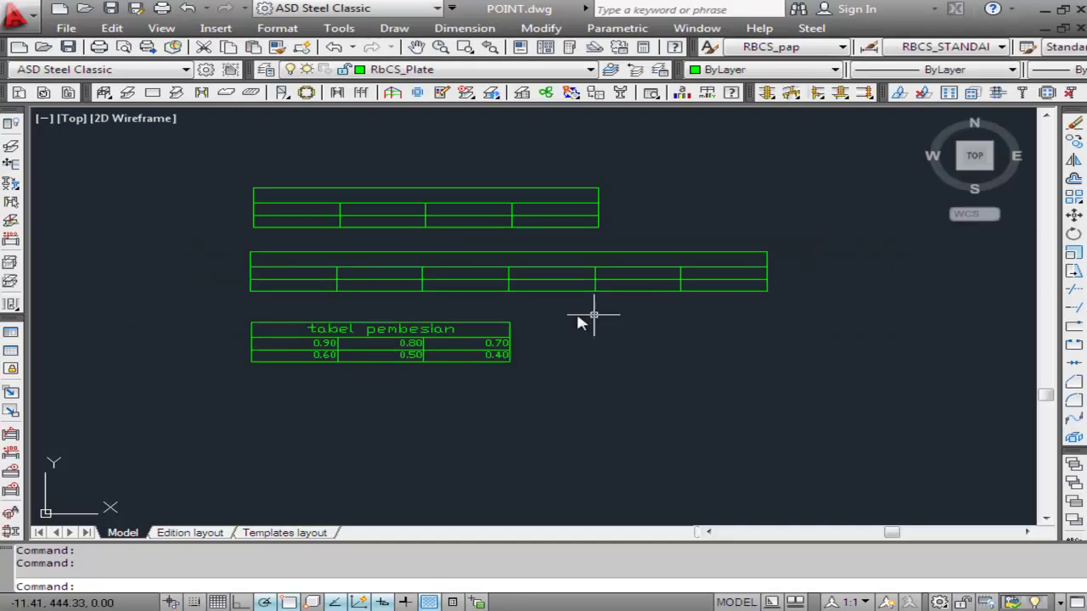
pyautogui.doubleClick(450, 355)
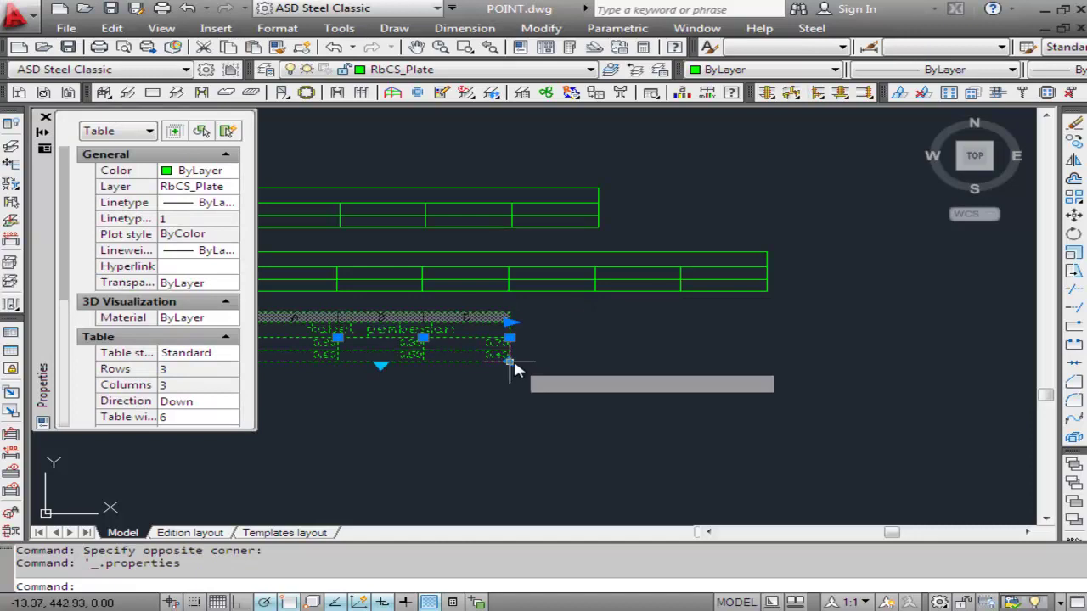
pyautogui.click(517, 368)
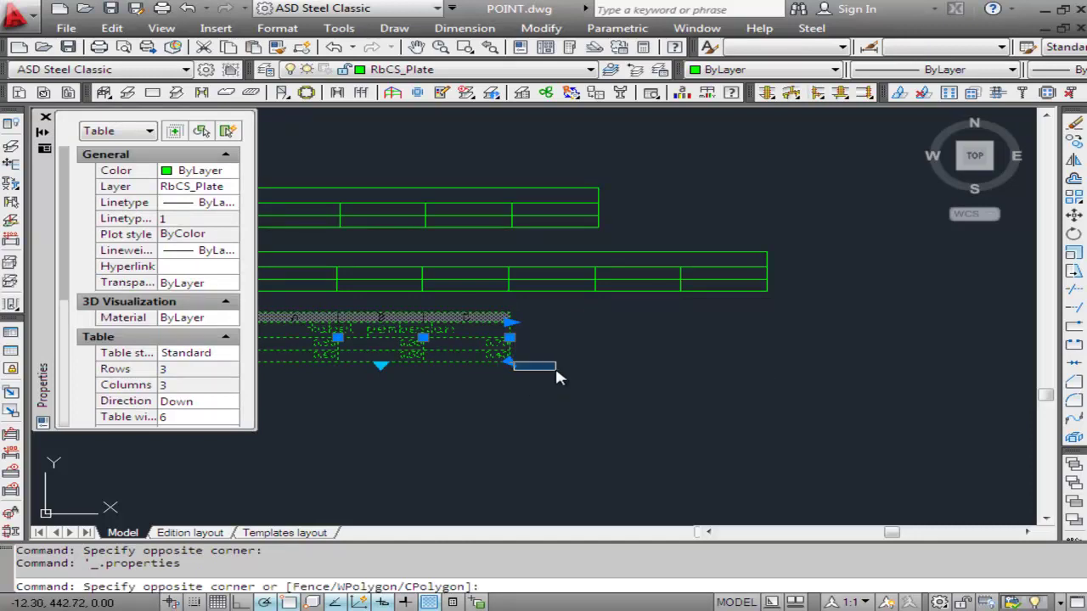
pyautogui.click(586, 367)
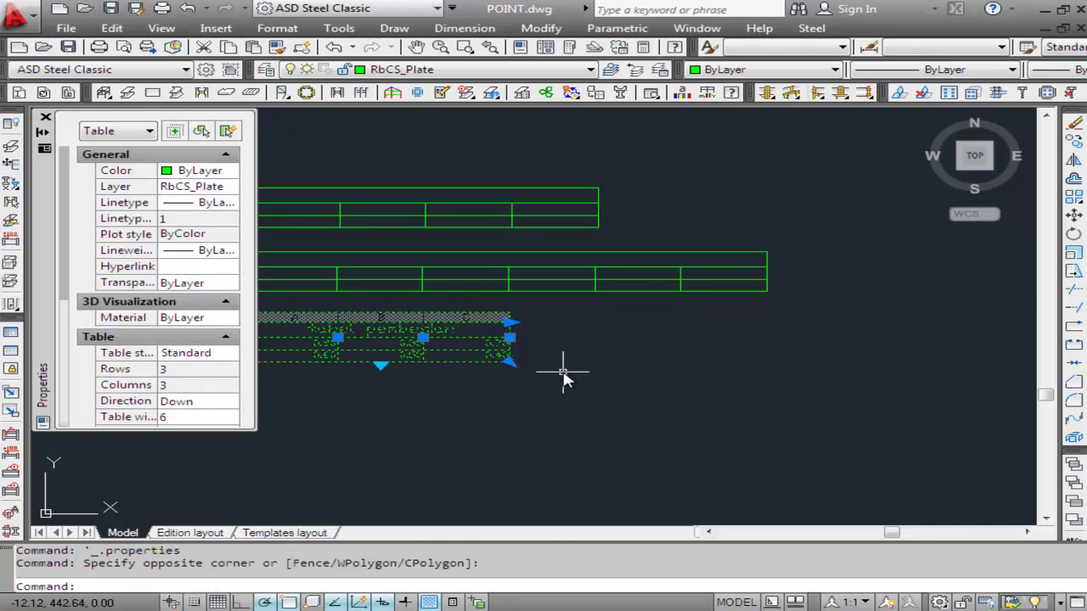
pyautogui.click(508, 364)
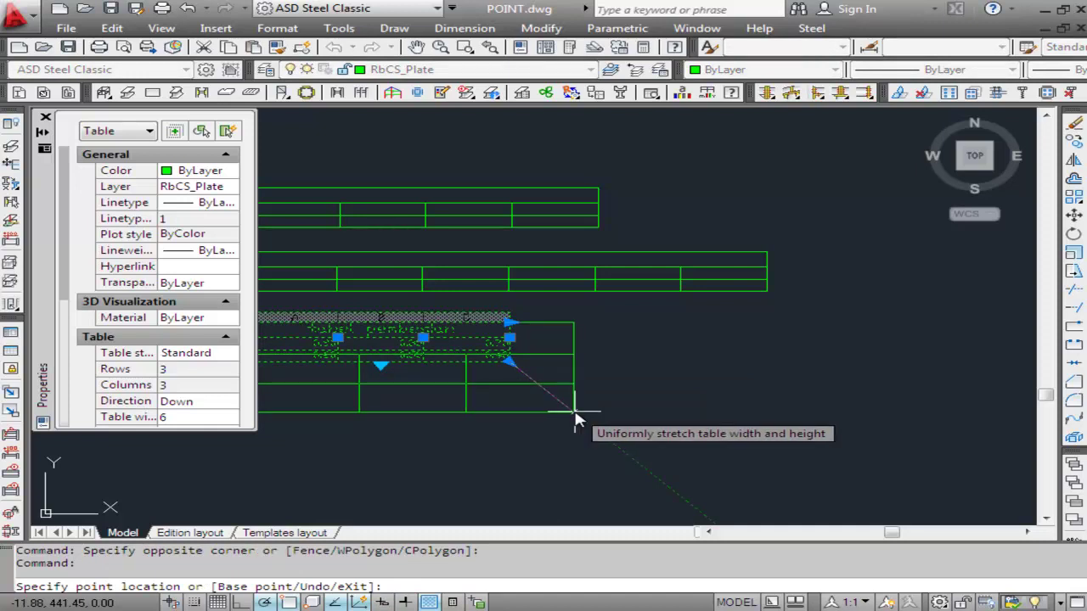
pyautogui.click(575, 415)
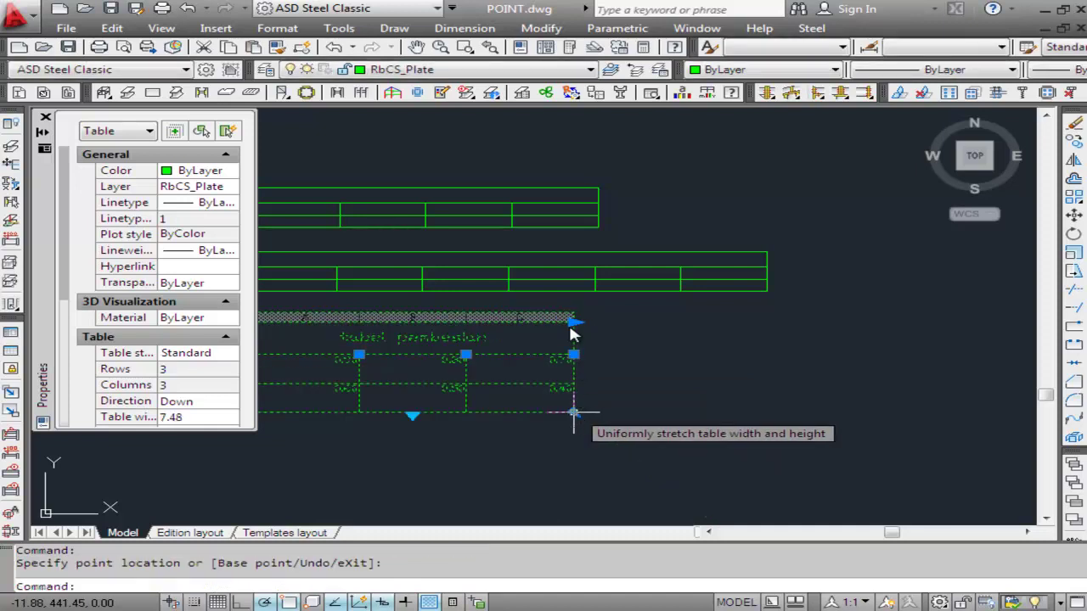
pyautogui.click(45, 116)
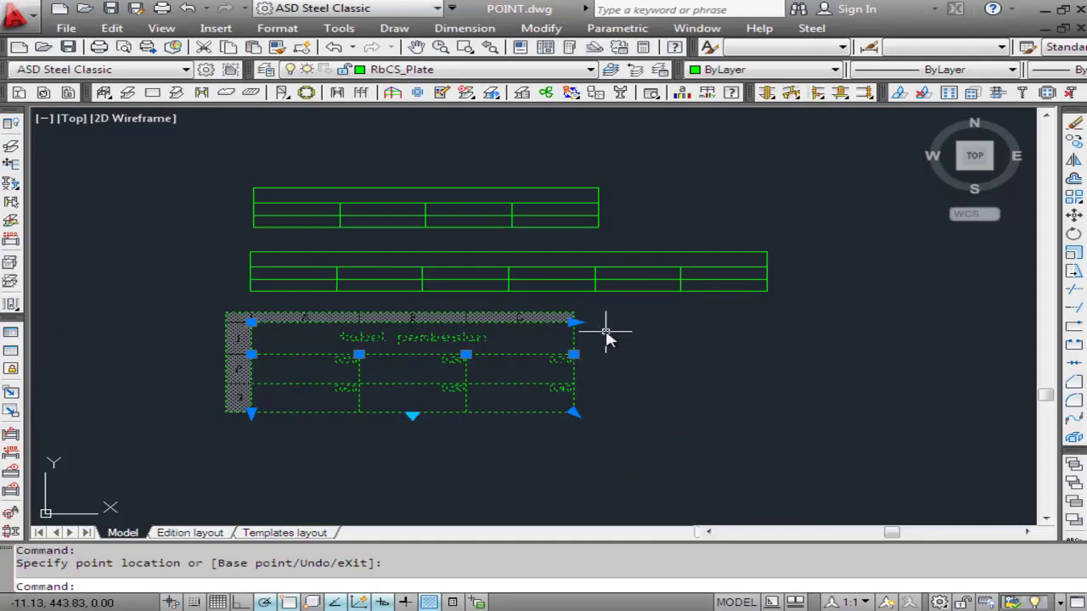
pyautogui.press('Escape')
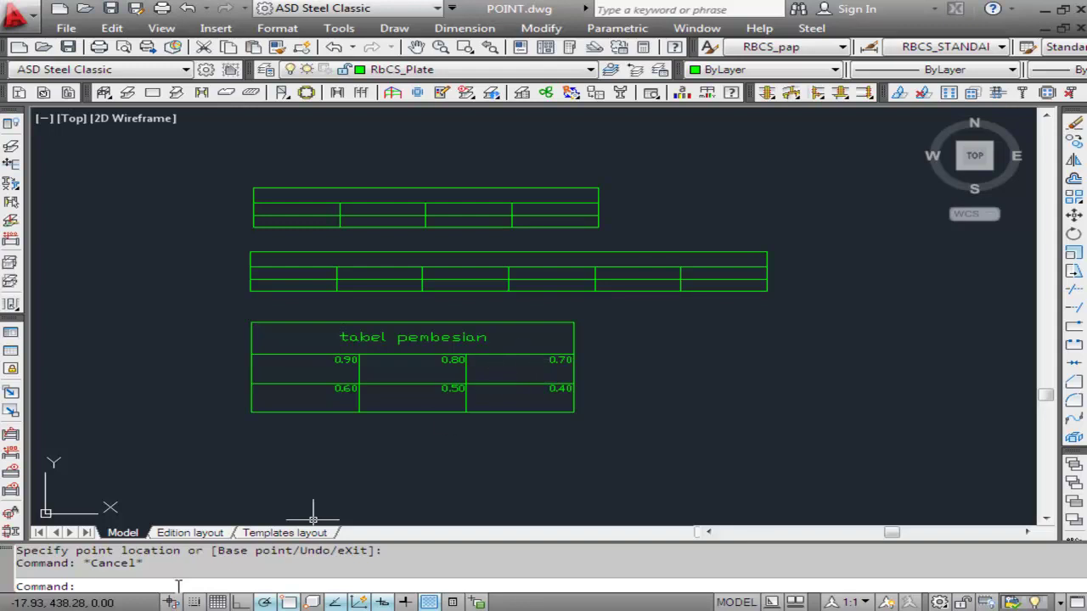
pyautogui.write('tabe')
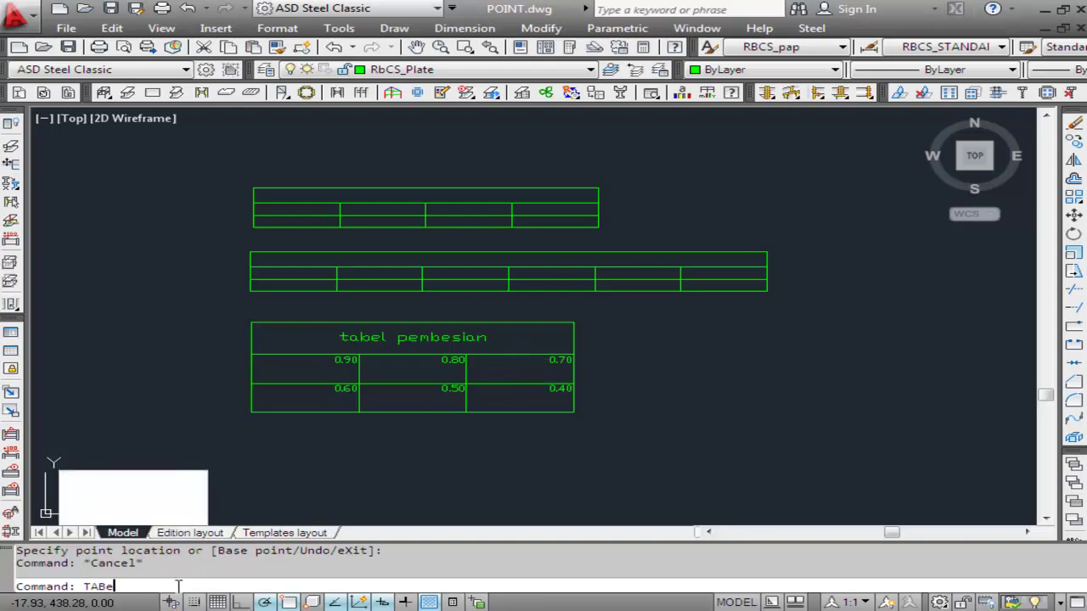
pyautogui.press('BackSpace')
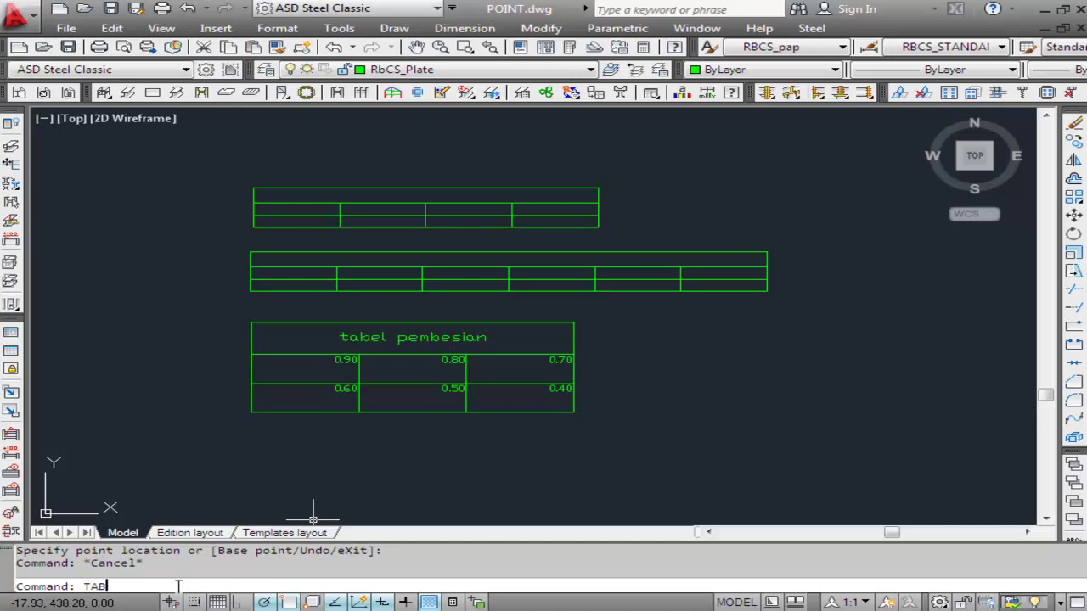
pyautogui.press('Down')
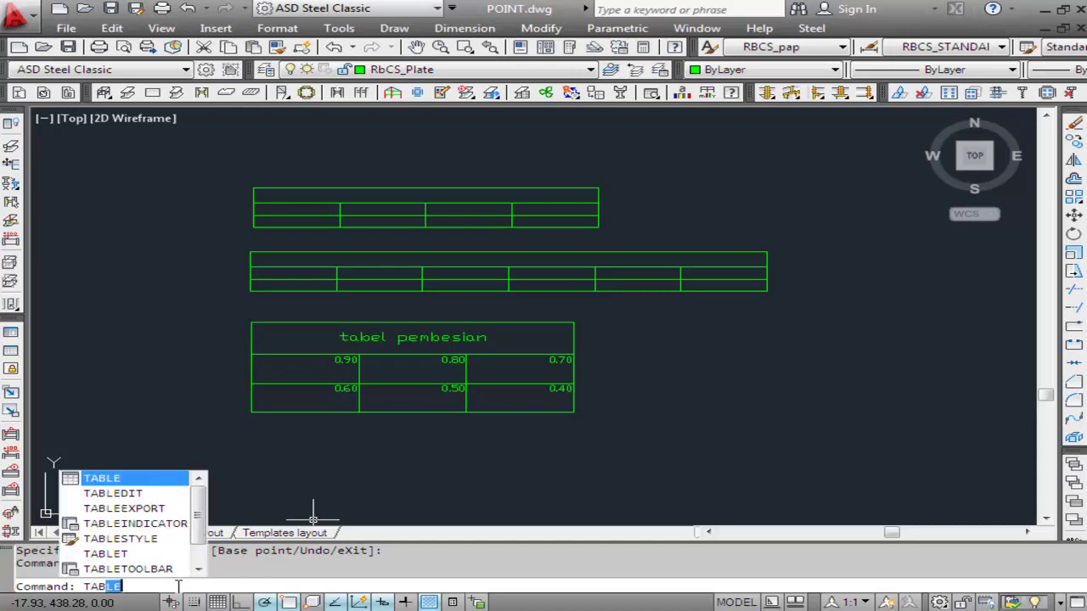
pyautogui.press('Down')
pyautogui.press('Return')
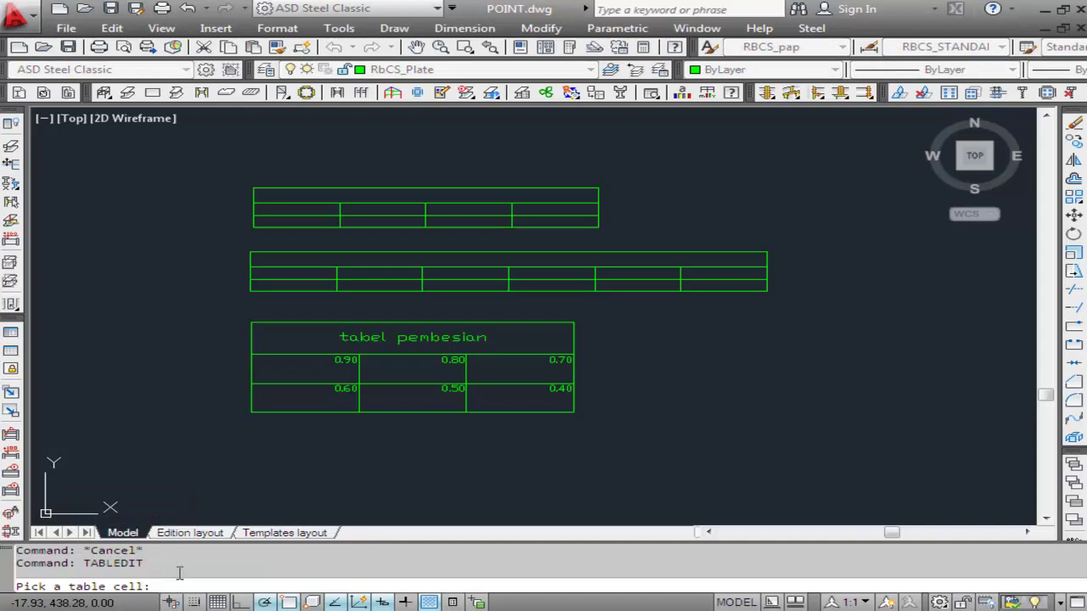
pyautogui.click(360, 414)
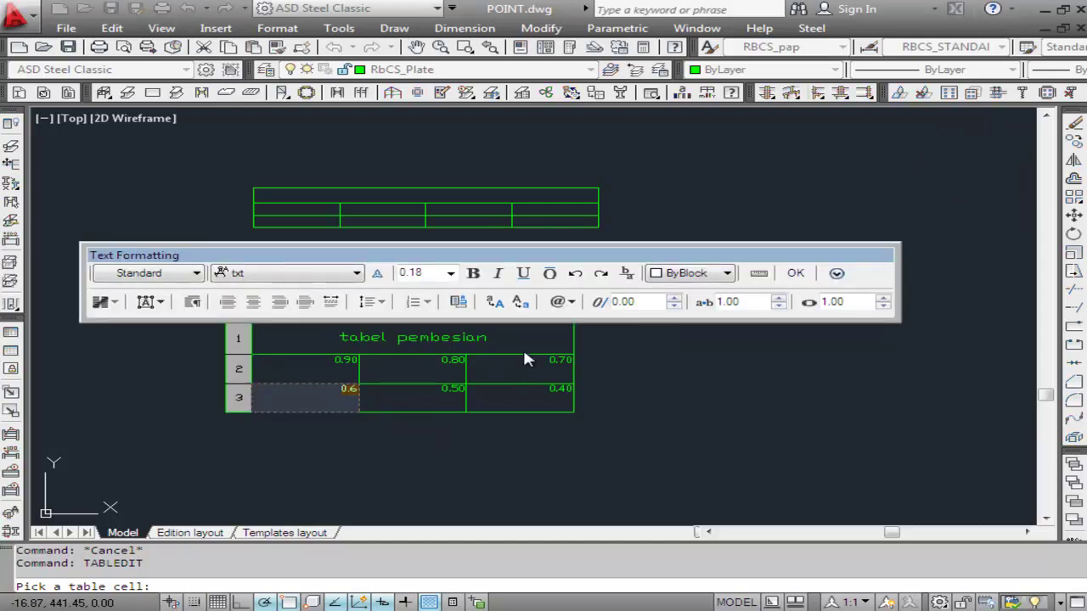
pyautogui.click(793, 273)
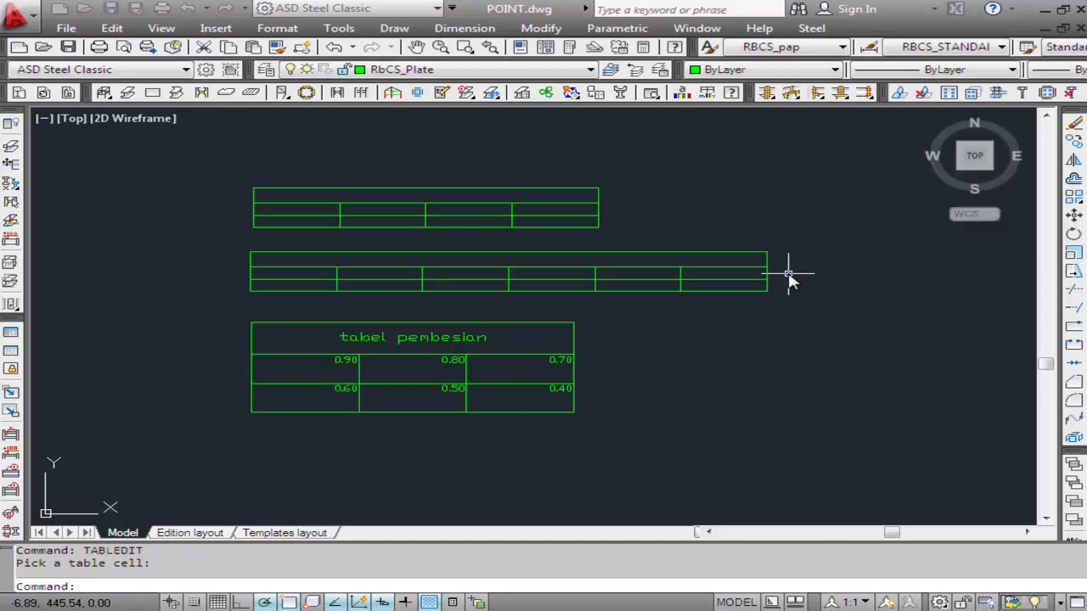
pyautogui.press('Escape')
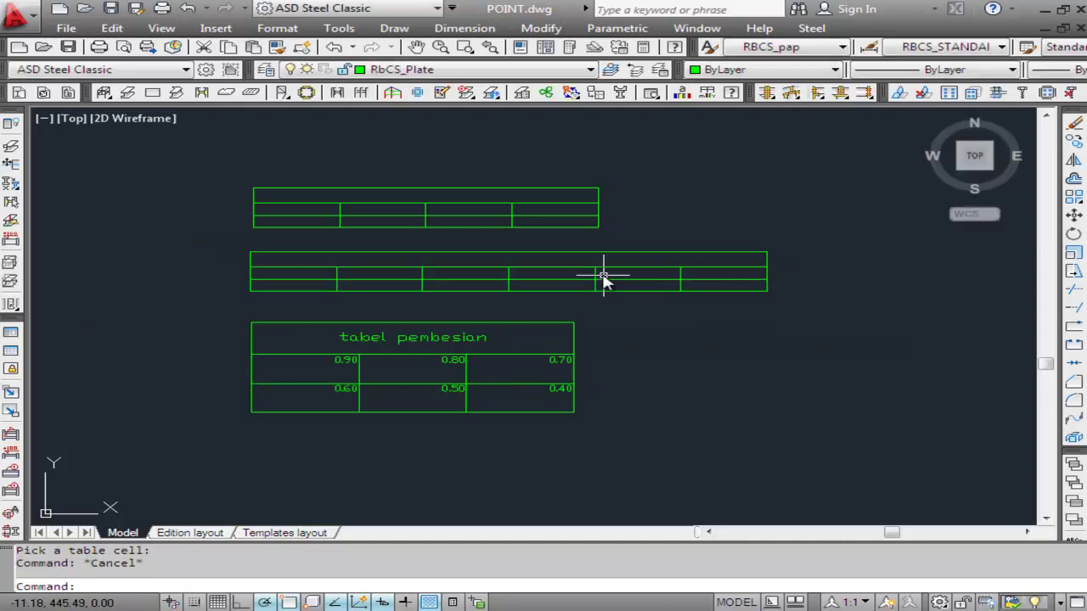
pyautogui.doubleClick(596, 275)
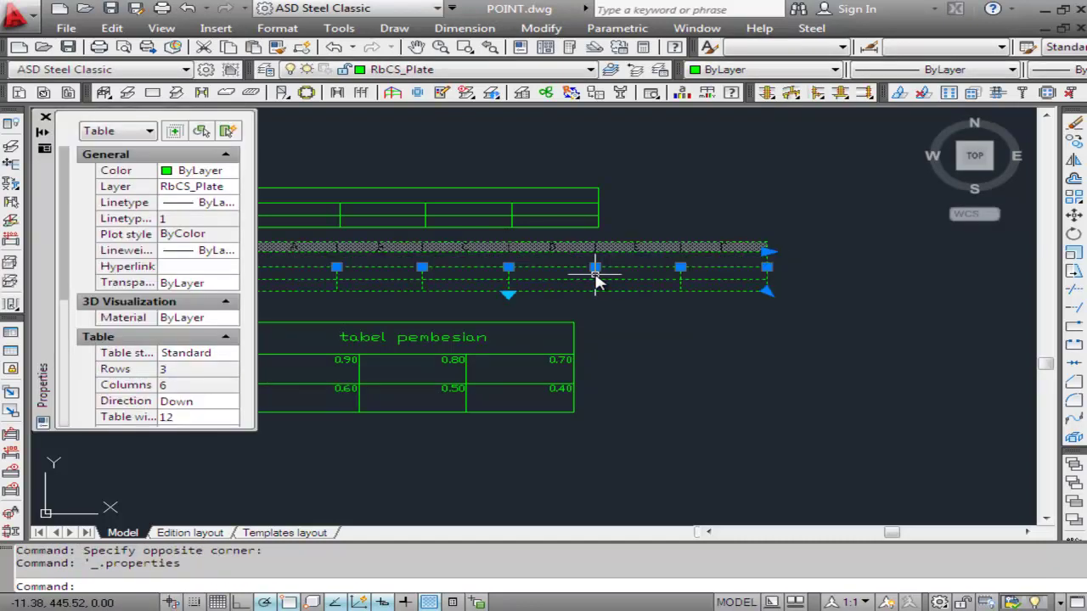
pyautogui.click(570, 275)
pyautogui.press('Escape')
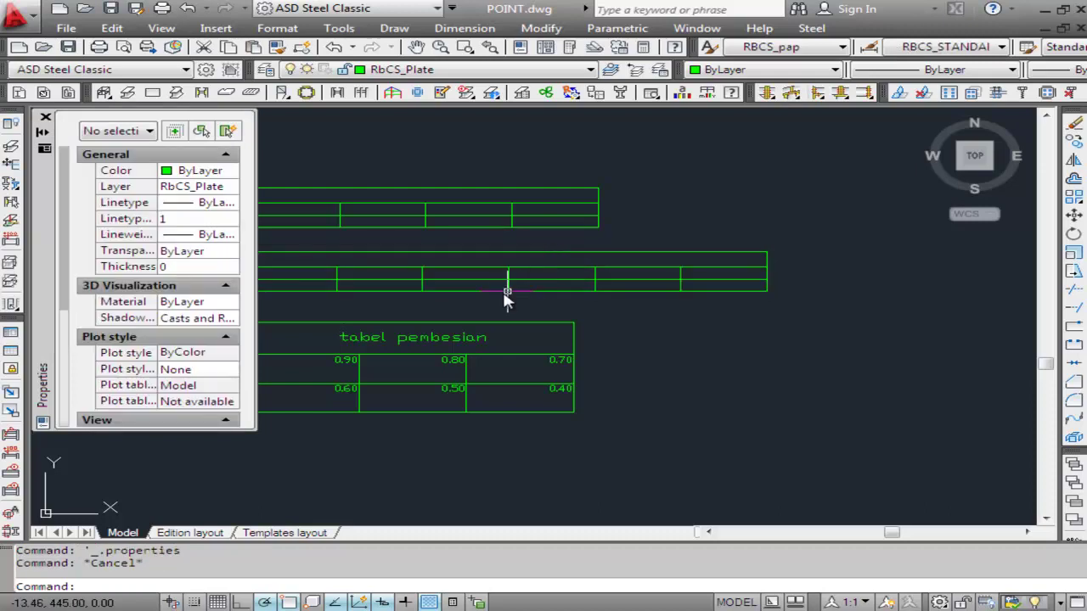
pyautogui.click(46, 117)
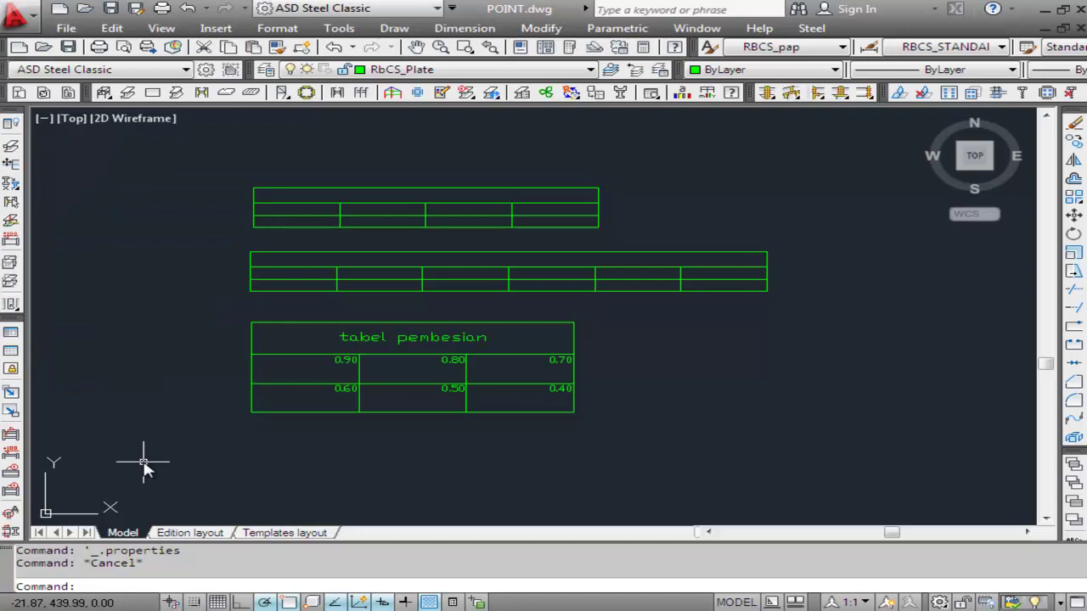
pyautogui.write('tebel')
pyautogui.press('Return')
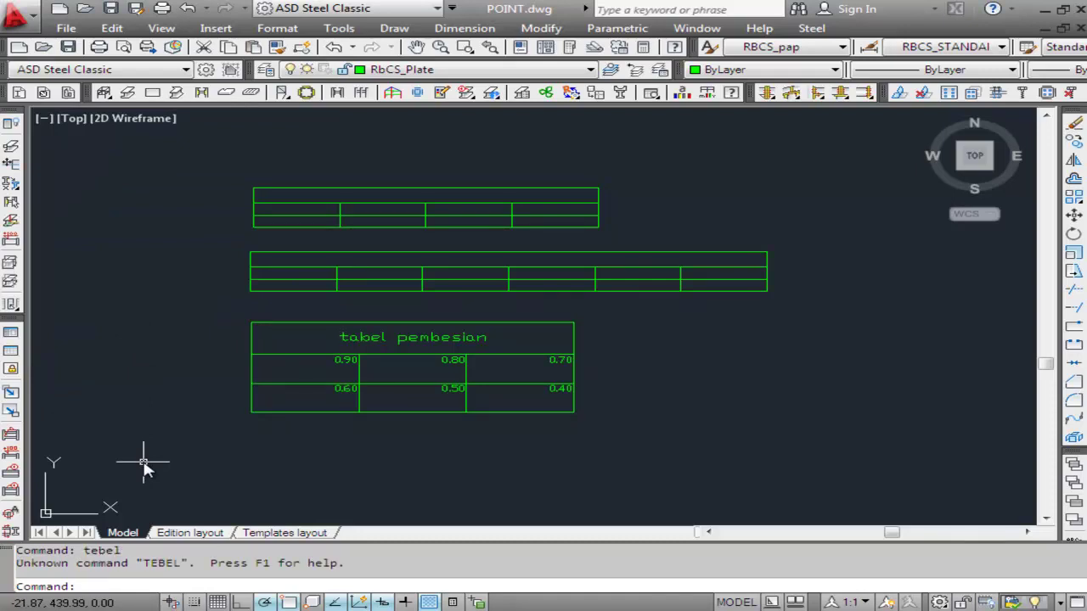
pyautogui.write('a')
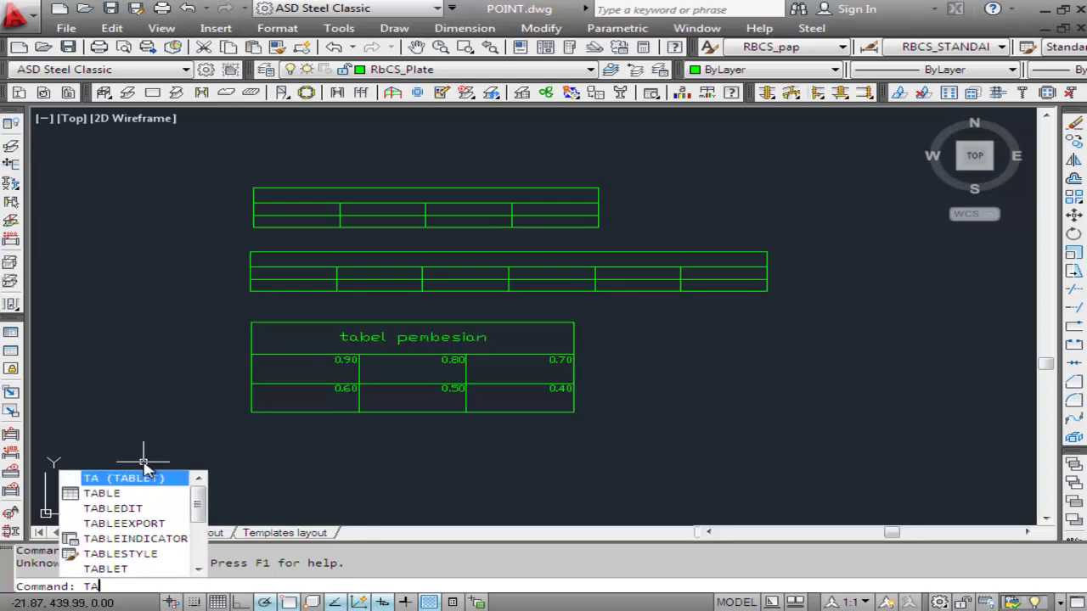
pyautogui.press('Down')
pyautogui.press('Down')
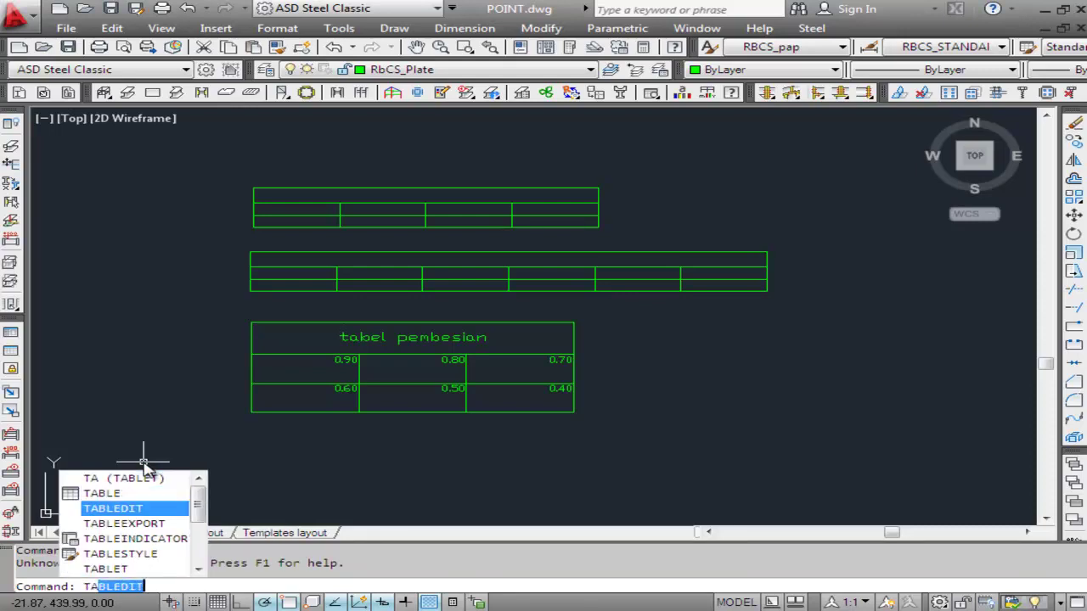
pyautogui.press('Return')
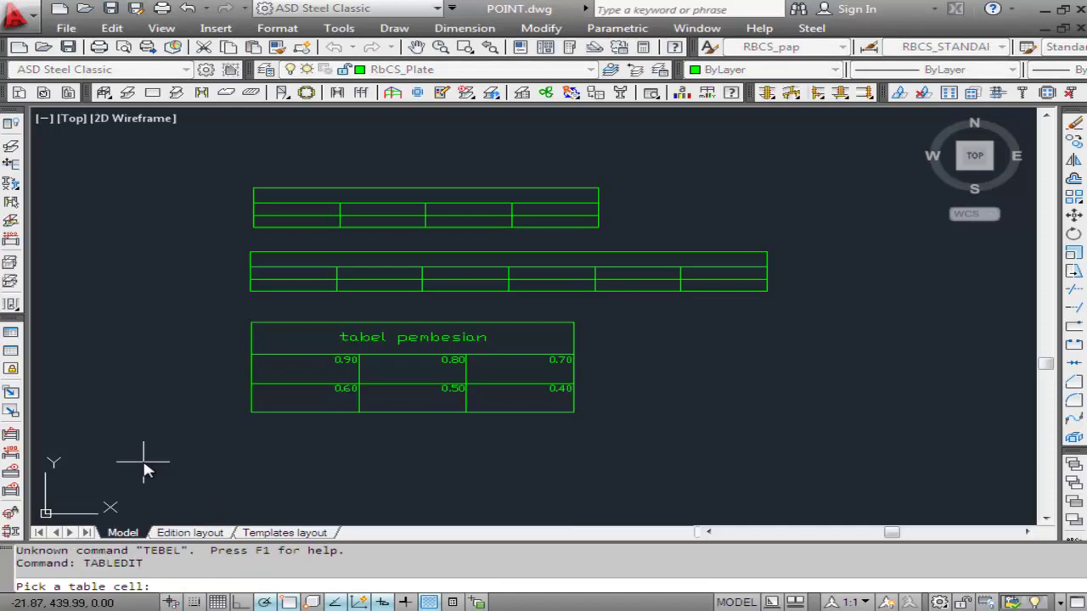
pyautogui.press('Return')
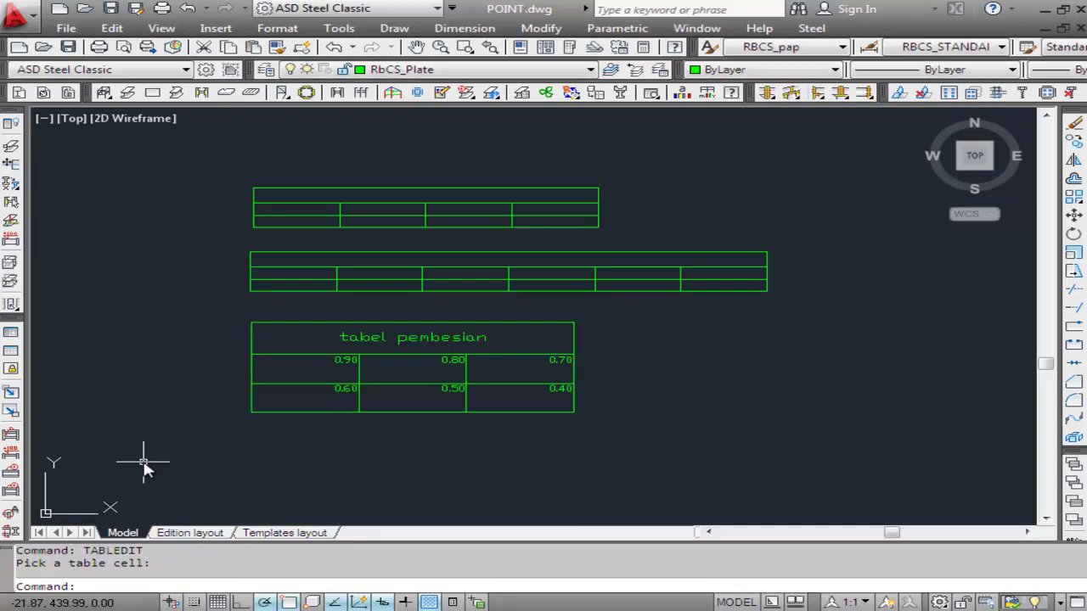
pyautogui.click(677, 174)
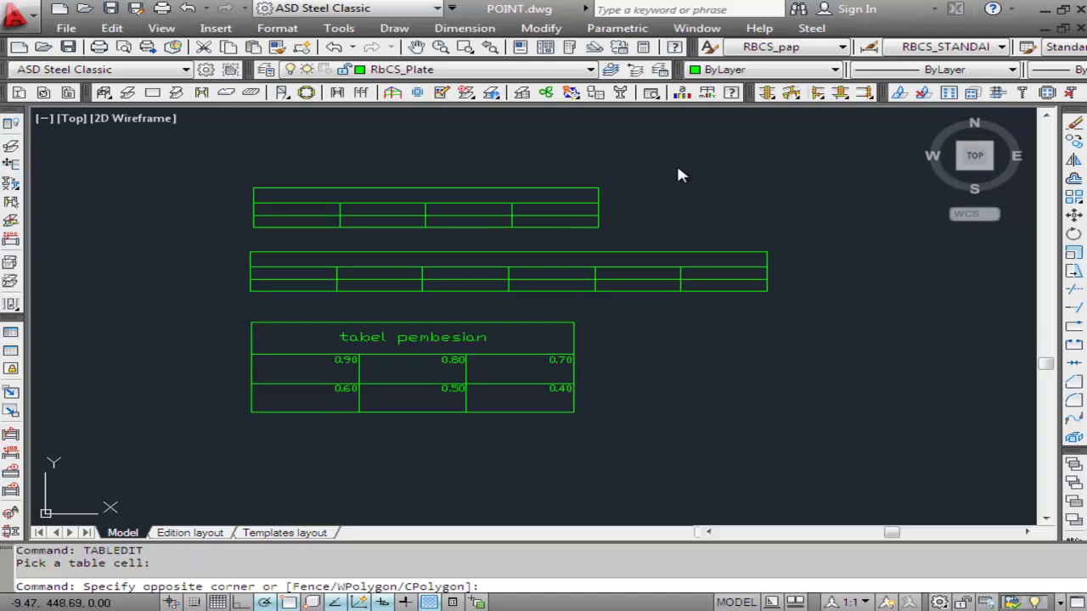
pyautogui.click(318, 425)
# - Delete the three selected tables, leaving model space empty
pyautogui.press('Delete')
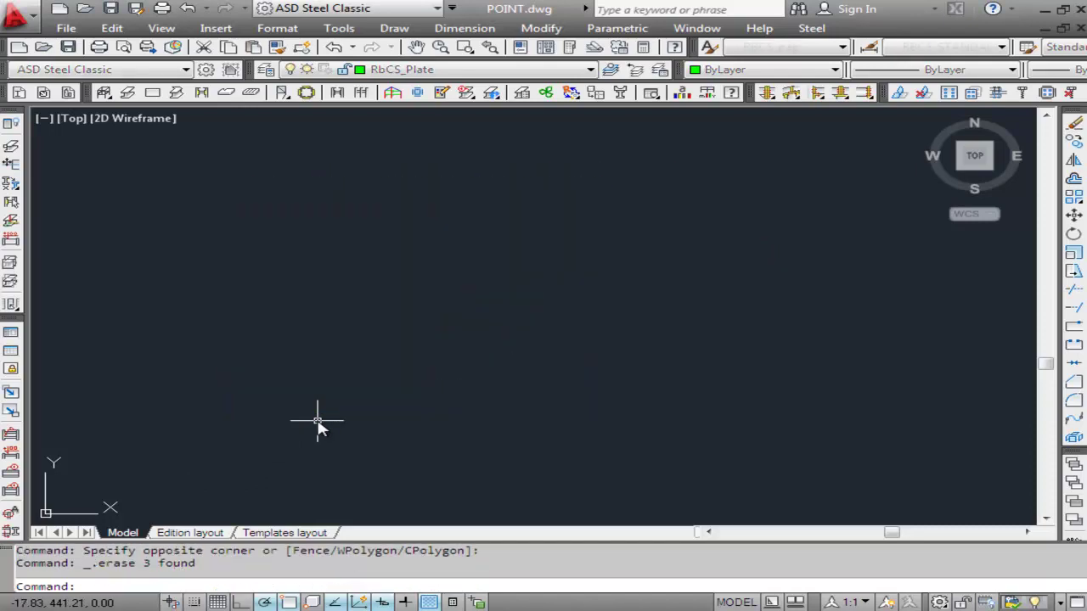
pyautogui.click(337, 28)
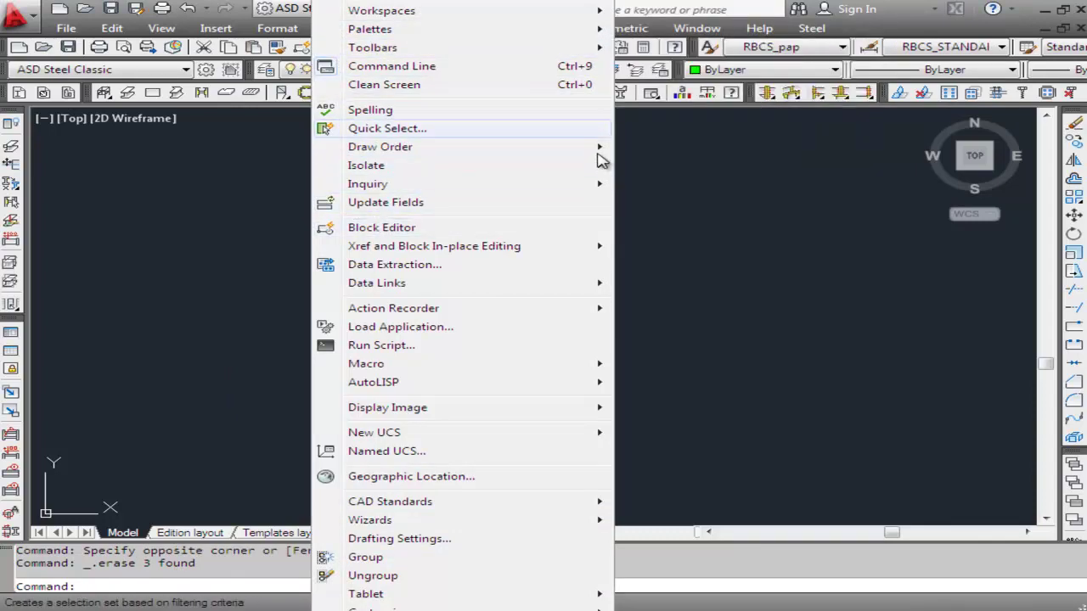
pyautogui.click(819, 222)
pyautogui.moveTo(819, 222); pyautogui.dragTo(765, 246)
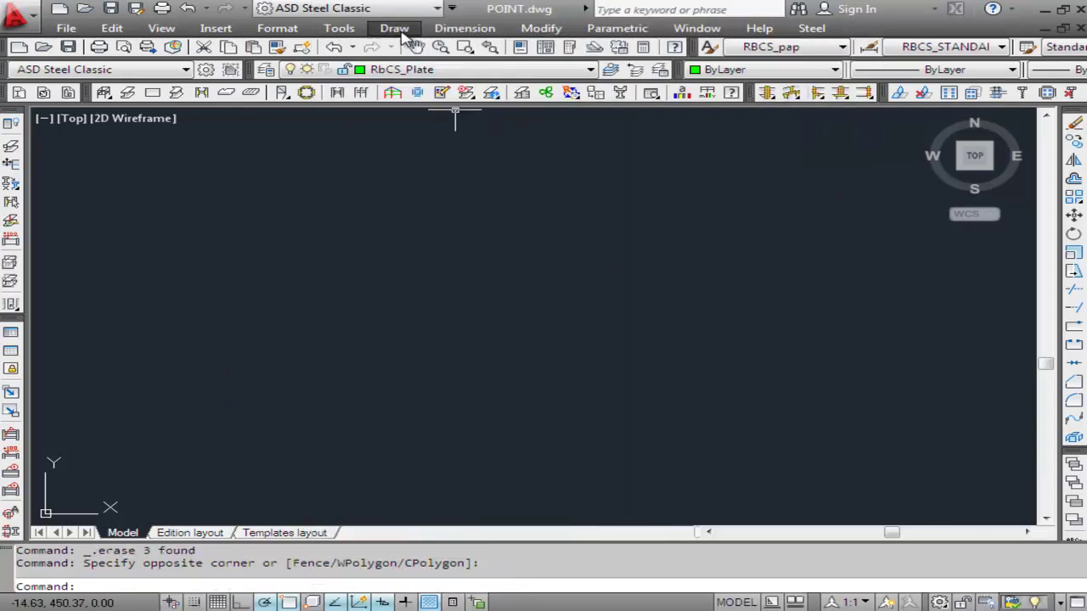
pyautogui.click(394, 28)
# - From Insert Table, open the Table Style manager and choose Modify on the Standard style
pyautogui.click(438, 373)
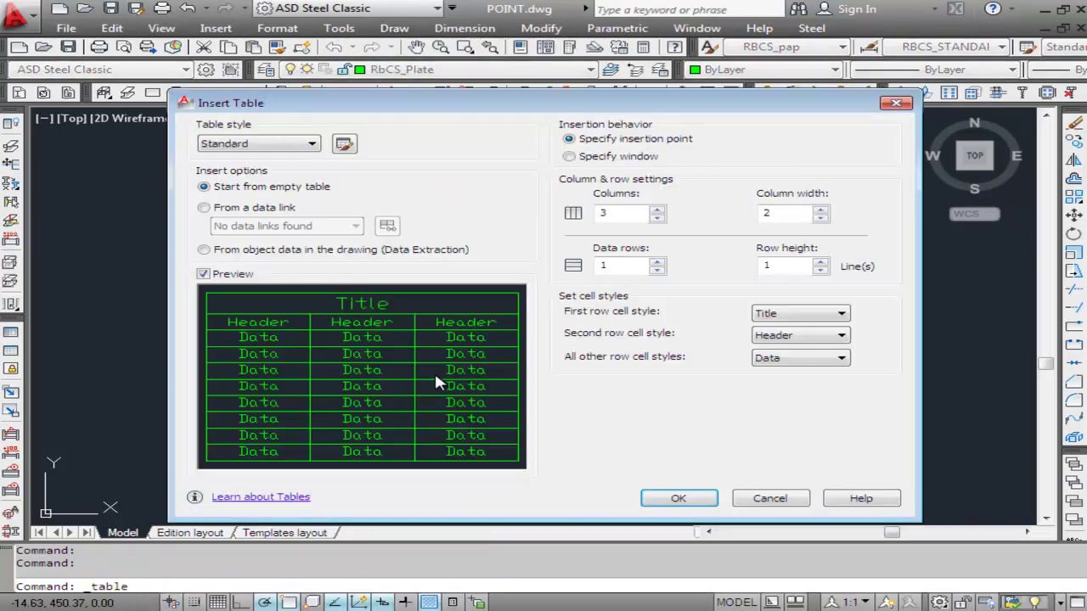
pyautogui.click(344, 145)
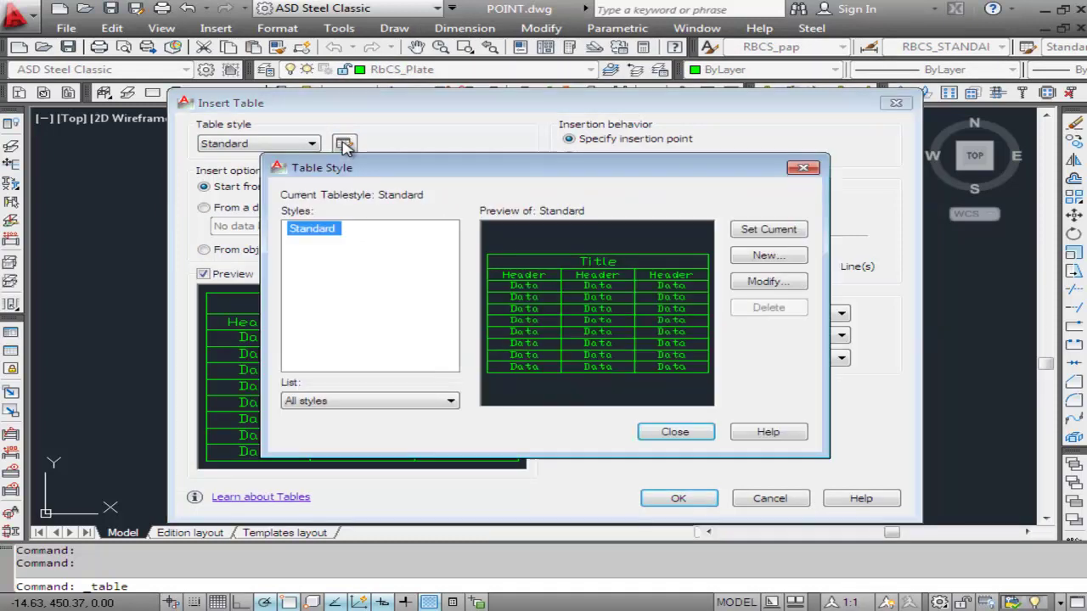
pyautogui.click(767, 281)
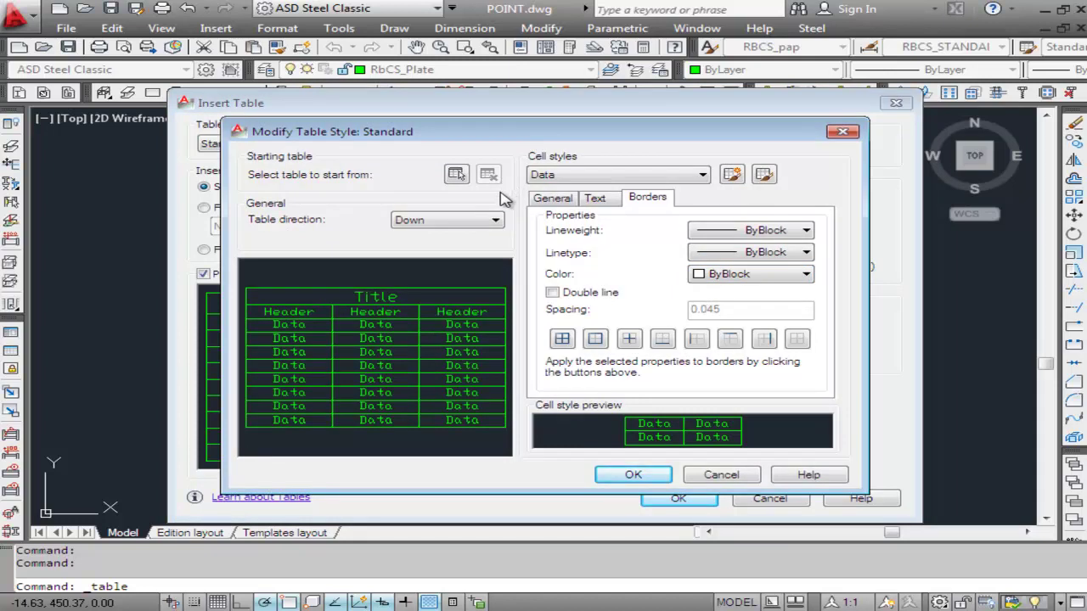
# - Switch to the Header cell style and show its text settings, keeping the Standard text style
pyautogui.click(699, 174)
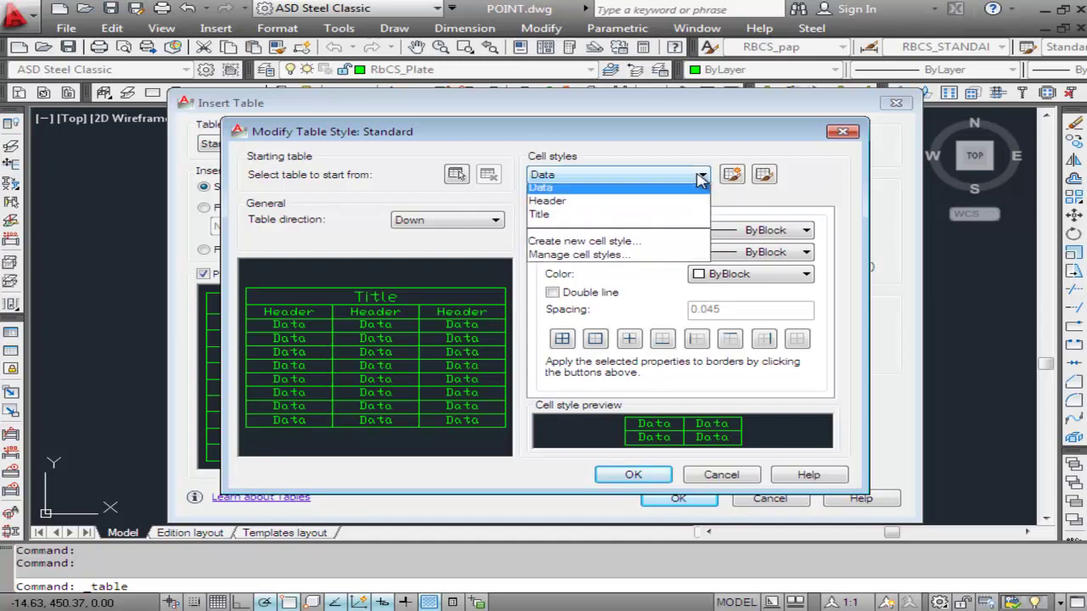
pyautogui.click(702, 175)
pyautogui.click(701, 175)
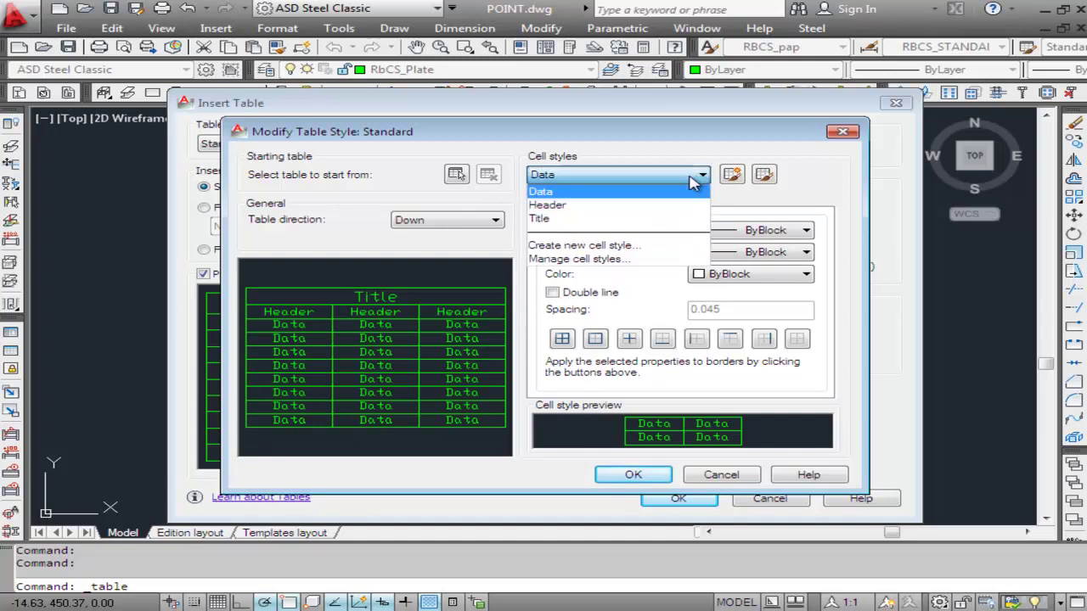
pyautogui.click(579, 205)
pyautogui.click(597, 197)
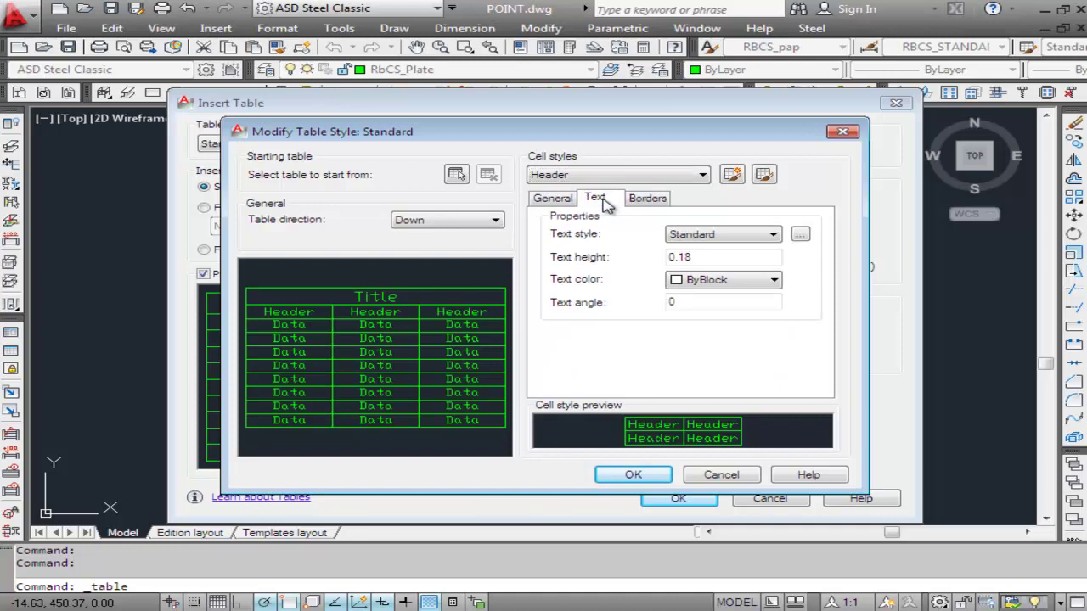
pyautogui.click(732, 238)
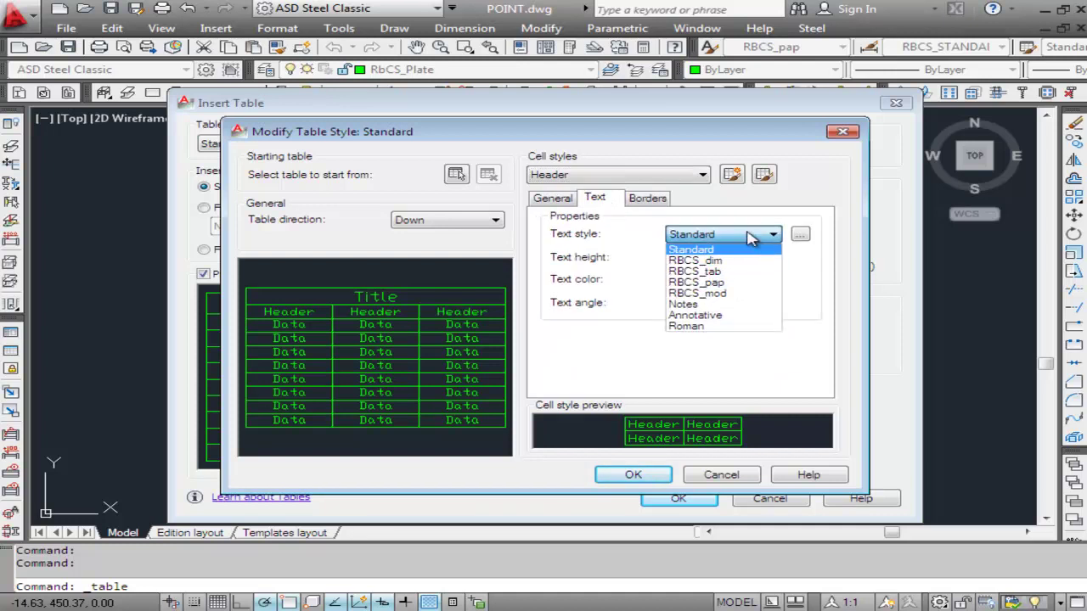
pyautogui.click(754, 236)
# - Change the RBCS_mod text style's font from ISOCPEUR to italicc.shx and apply it
pyautogui.click(802, 237)
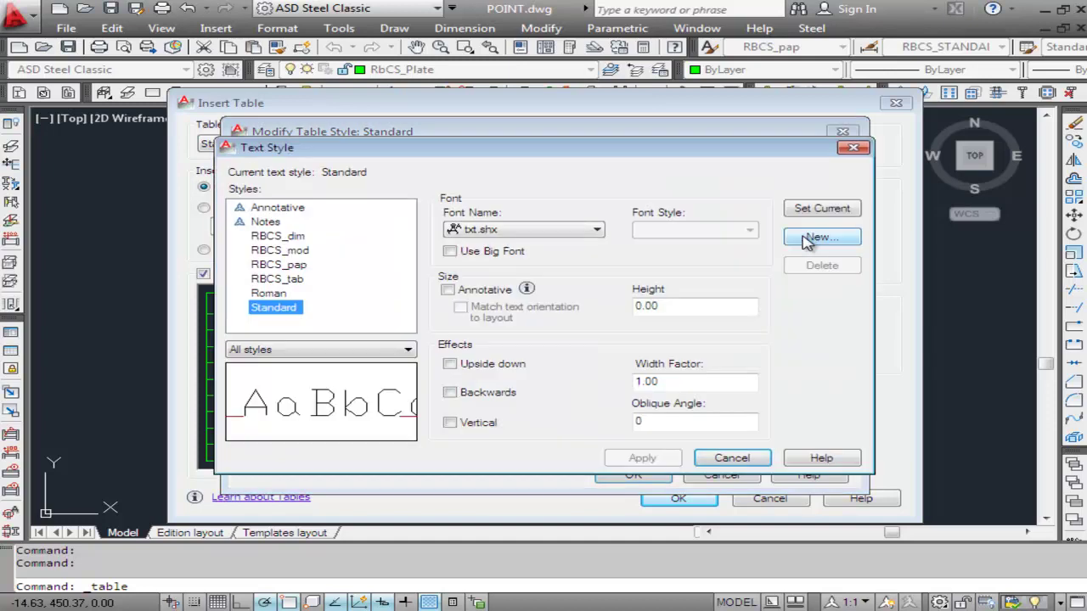
pyautogui.click(289, 237)
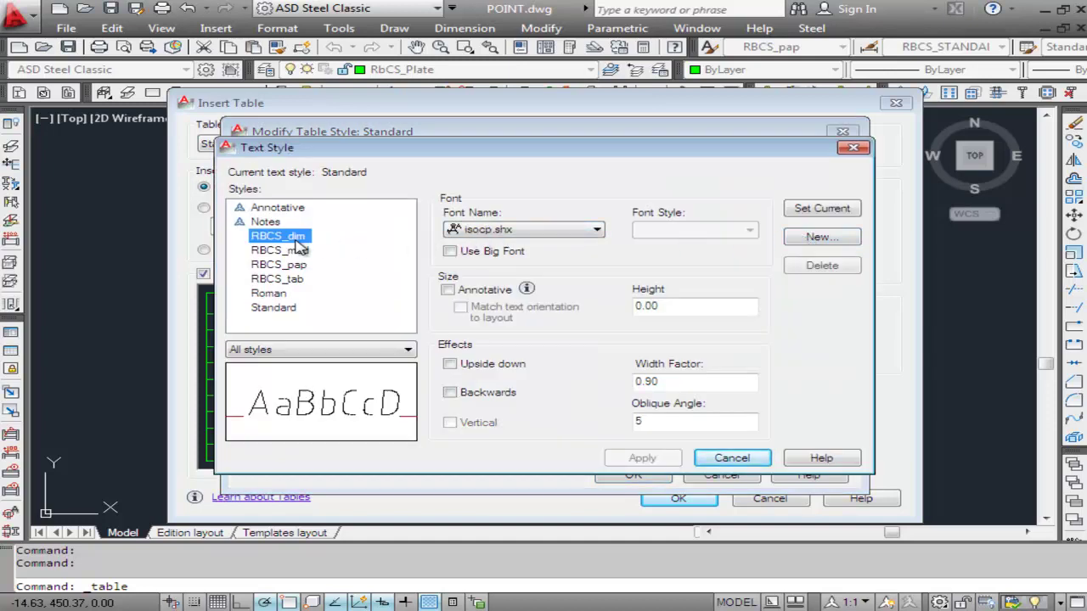
pyautogui.click(289, 251)
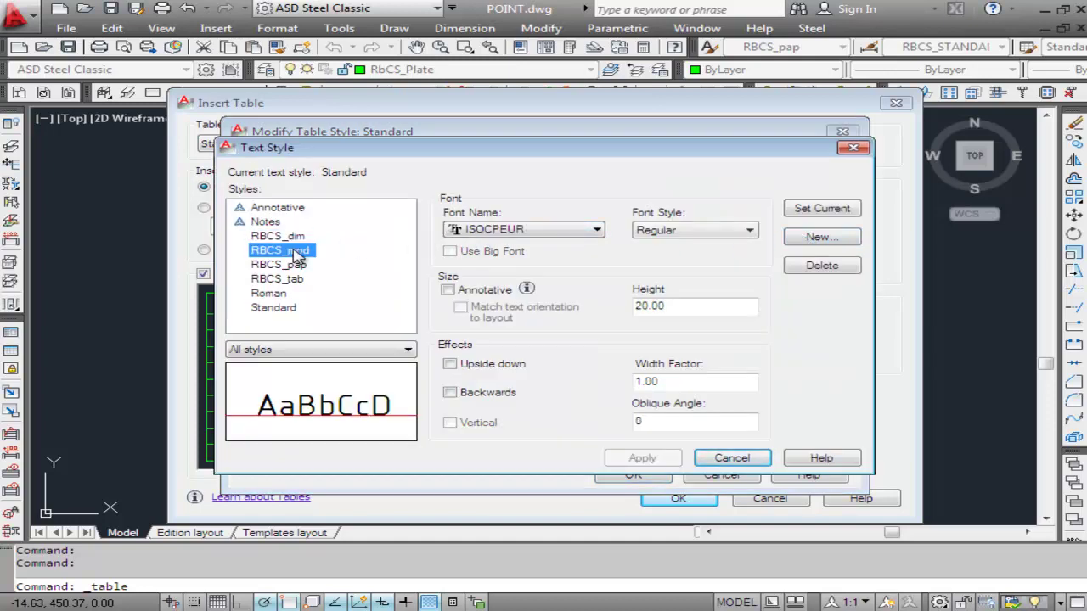
pyautogui.click(583, 230)
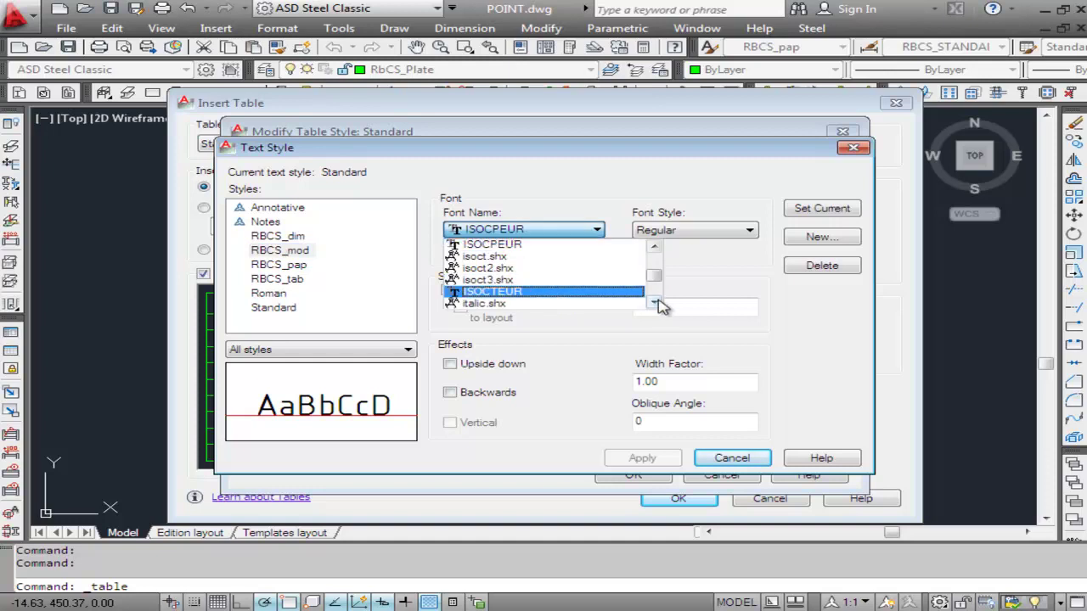
pyautogui.scroll(-3, 510, 283)
pyautogui.scroll(-2, 524, 283)
pyautogui.click(509, 267)
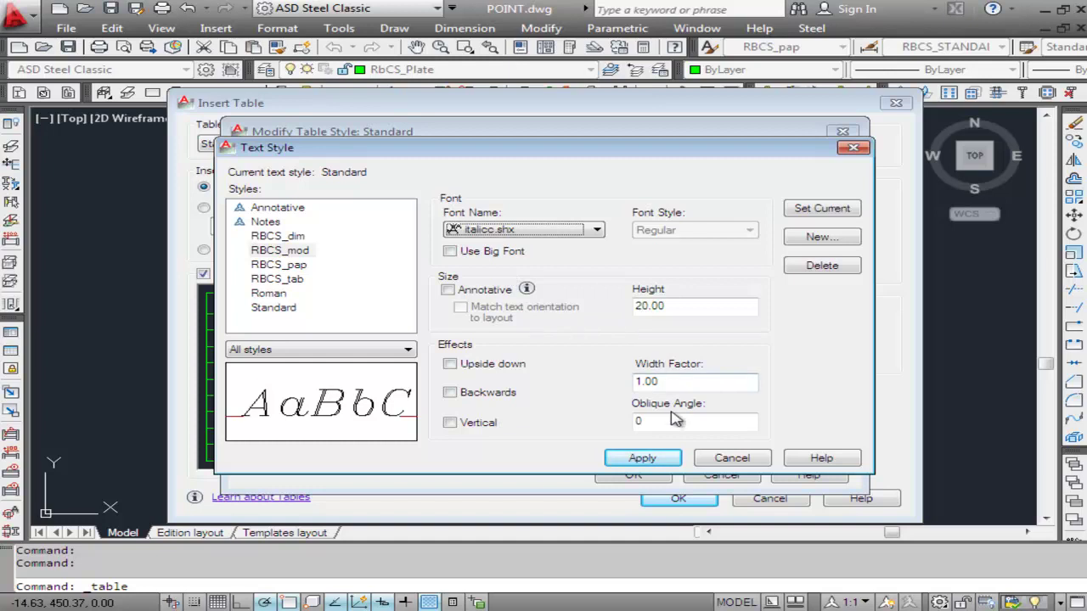
pyautogui.click(662, 463)
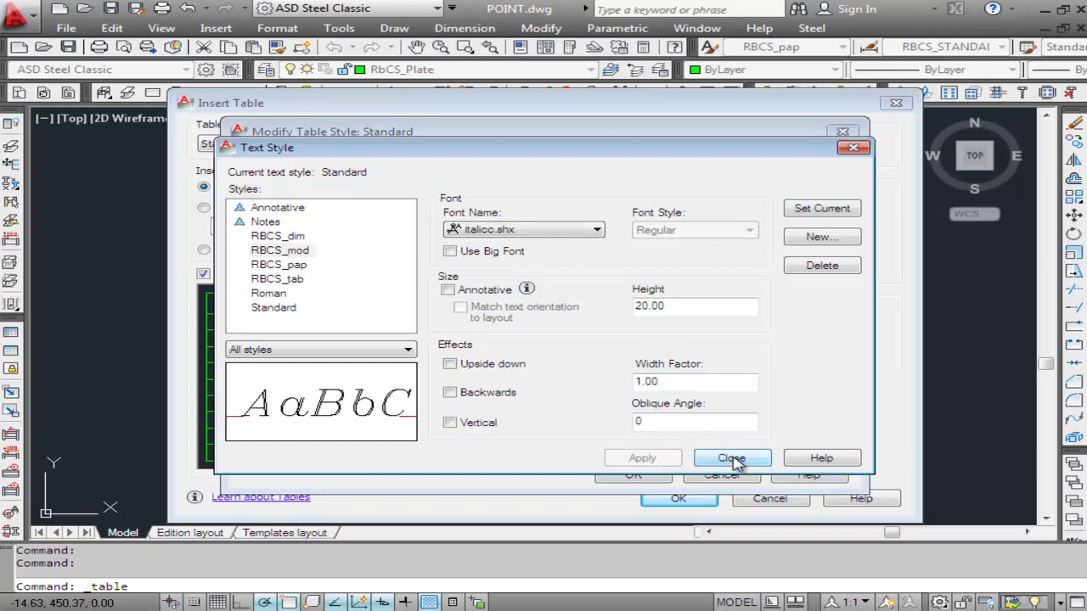
pyautogui.click(732, 458)
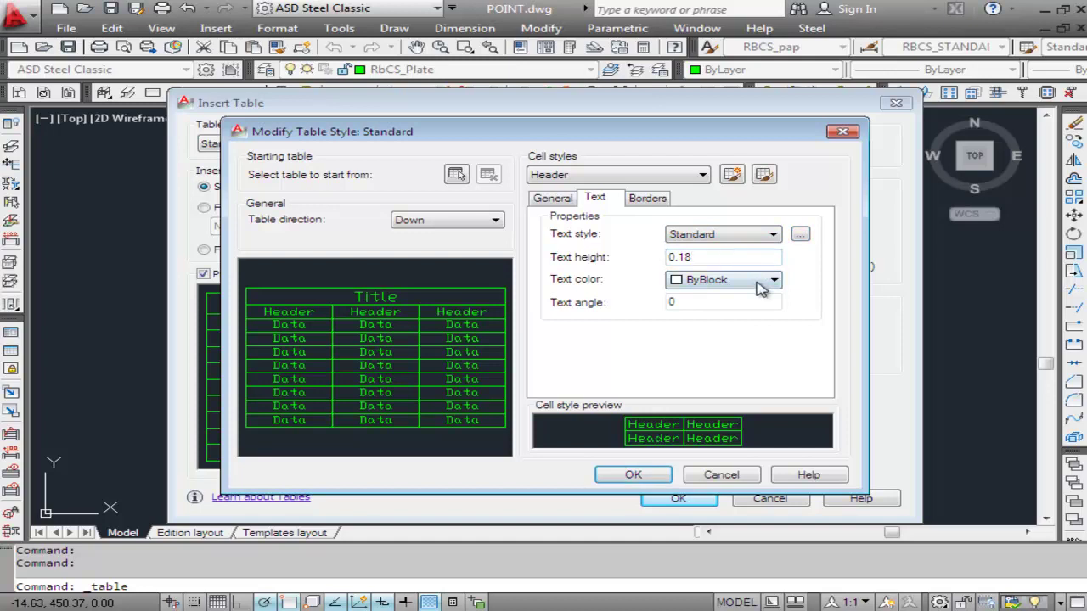
# - Make Header text Yellow and give all Header borders red double lines
pyautogui.click(756, 284)
pyautogui.click(704, 338)
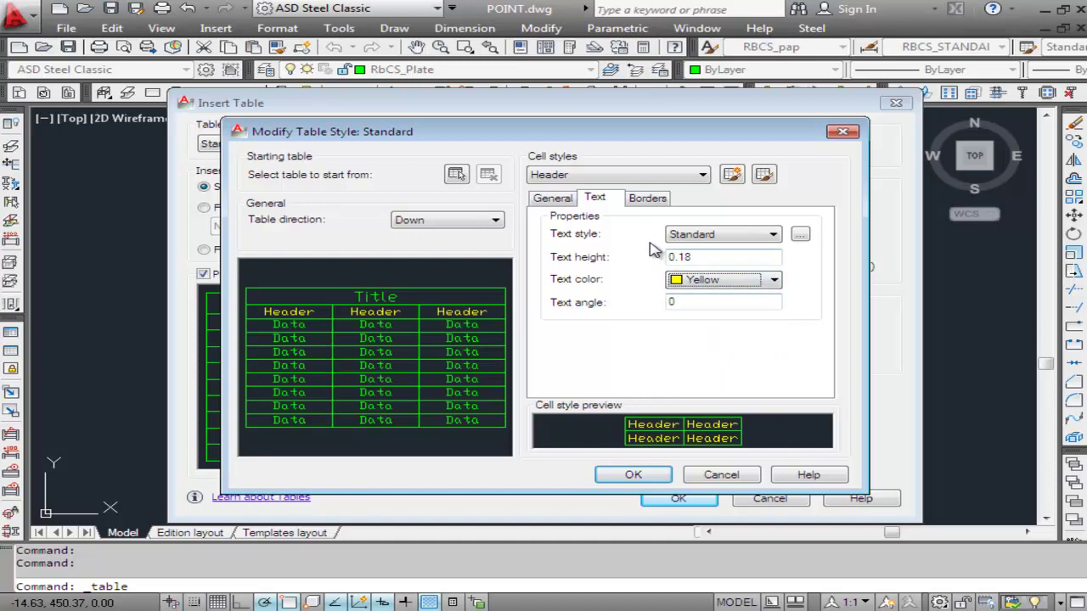
pyautogui.click(663, 202)
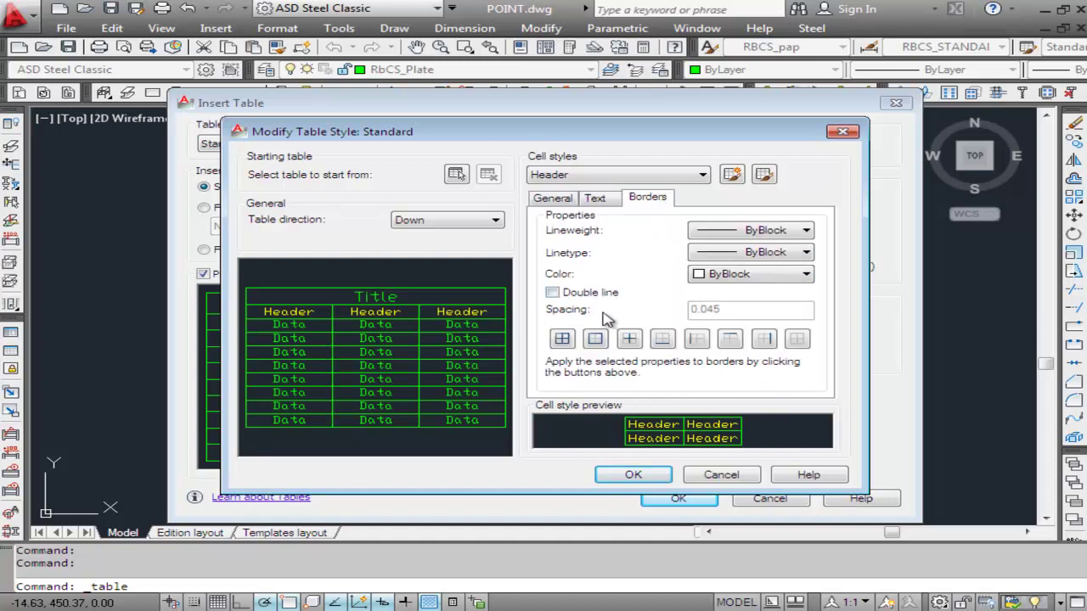
pyautogui.click(789, 274)
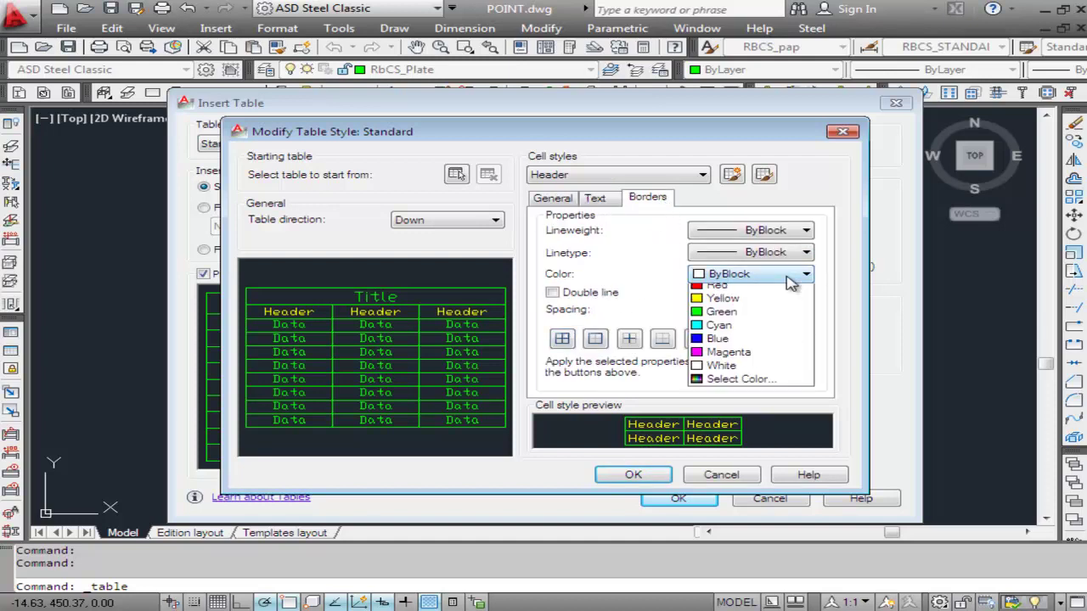
pyautogui.click(736, 319)
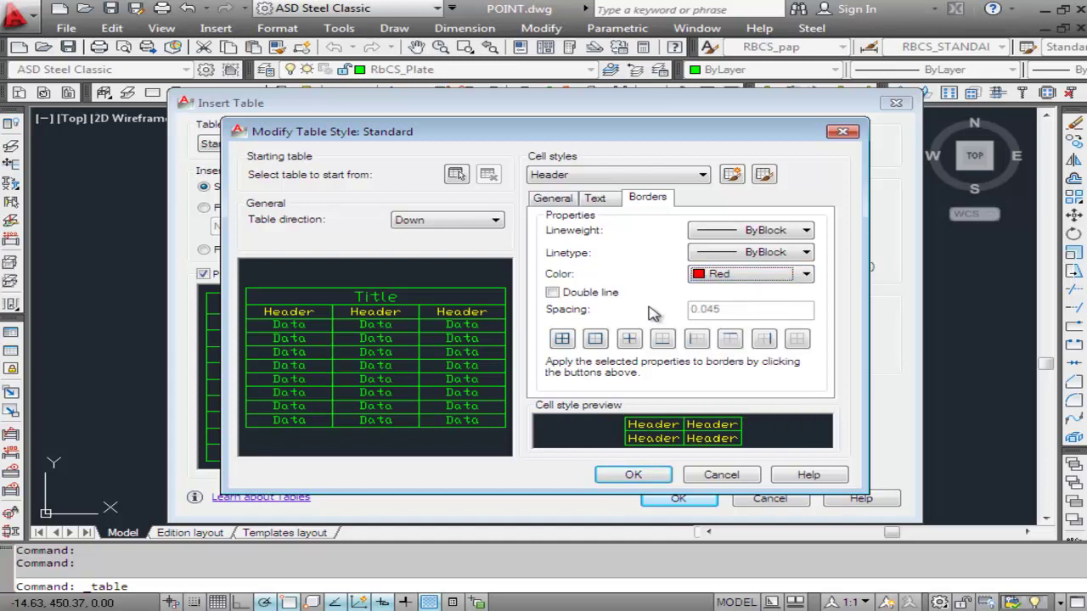
pyautogui.click(601, 295)
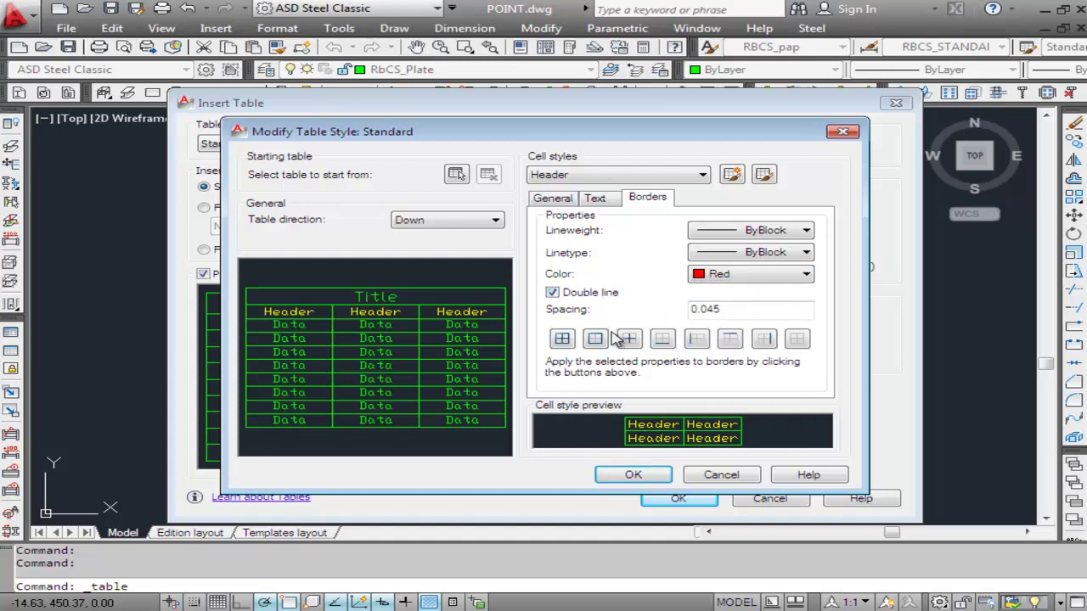
pyautogui.click(562, 339)
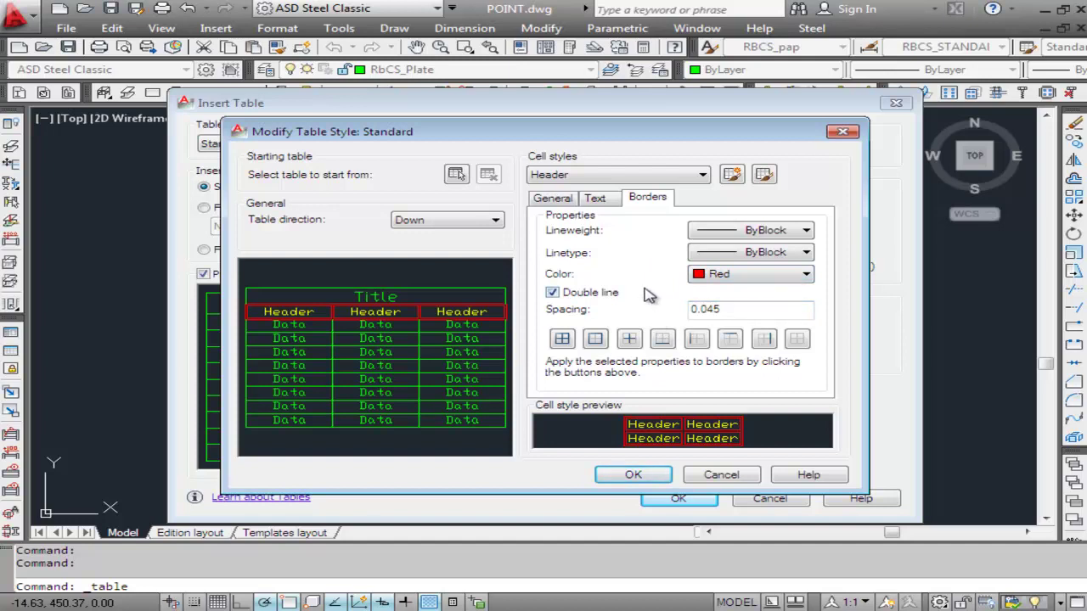
# - Review Header and Title cell styles, cancel the new cell style, and accept the Standard table style
pyautogui.click(764, 176)
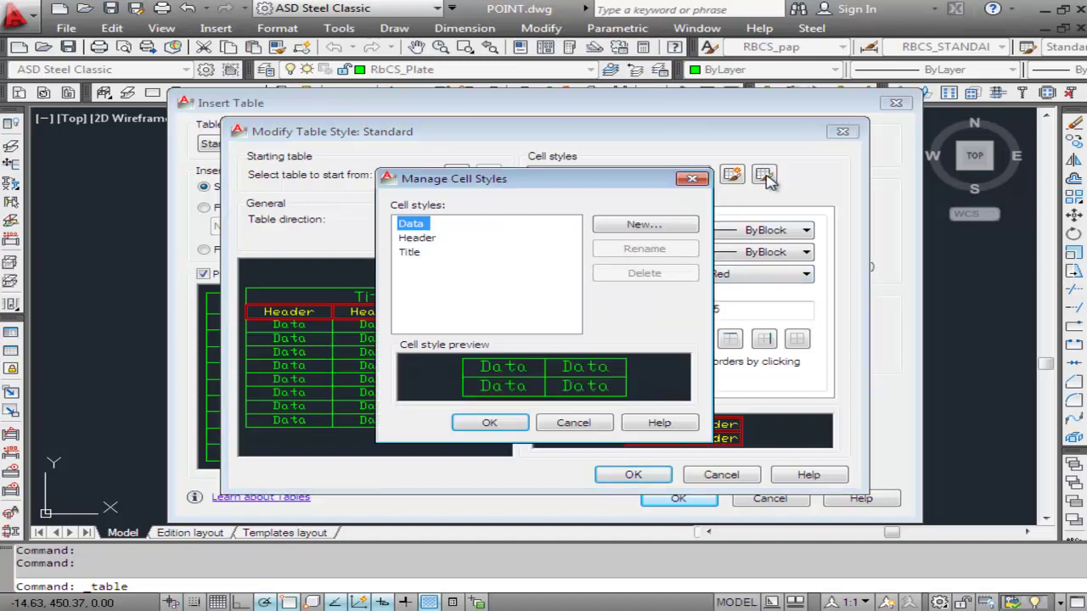
pyautogui.click(418, 240)
pyautogui.click(410, 253)
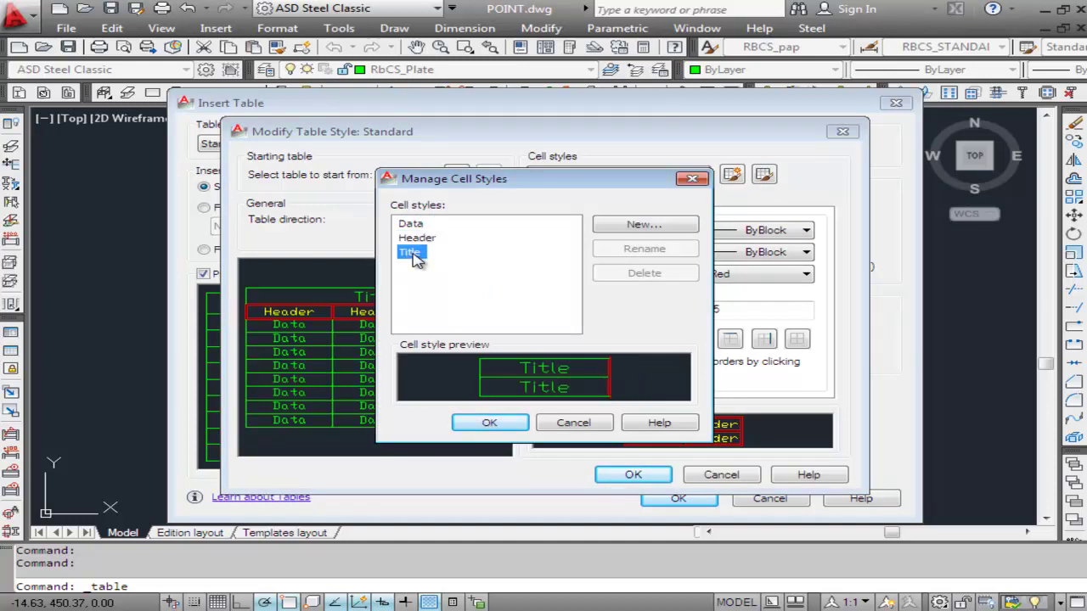
pyautogui.click(652, 231)
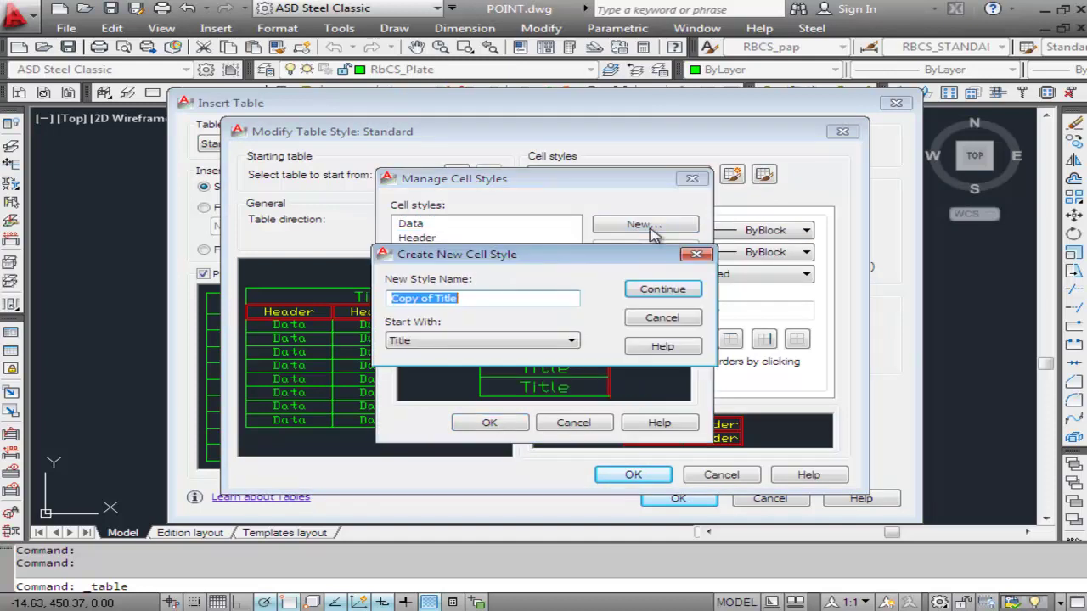
pyautogui.click(661, 317)
pyautogui.click(576, 423)
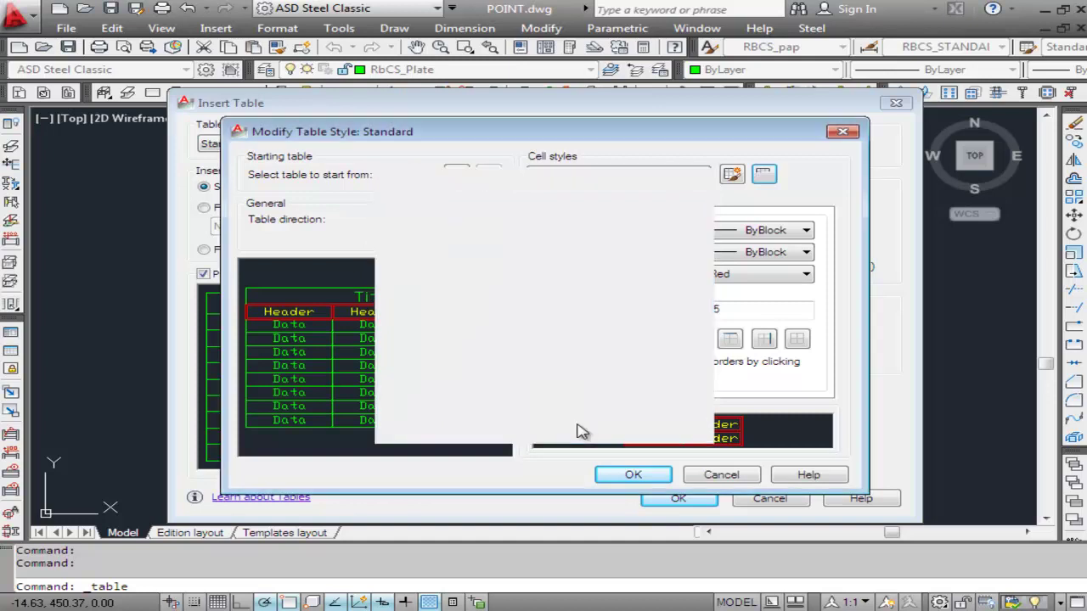
pyautogui.click(632, 476)
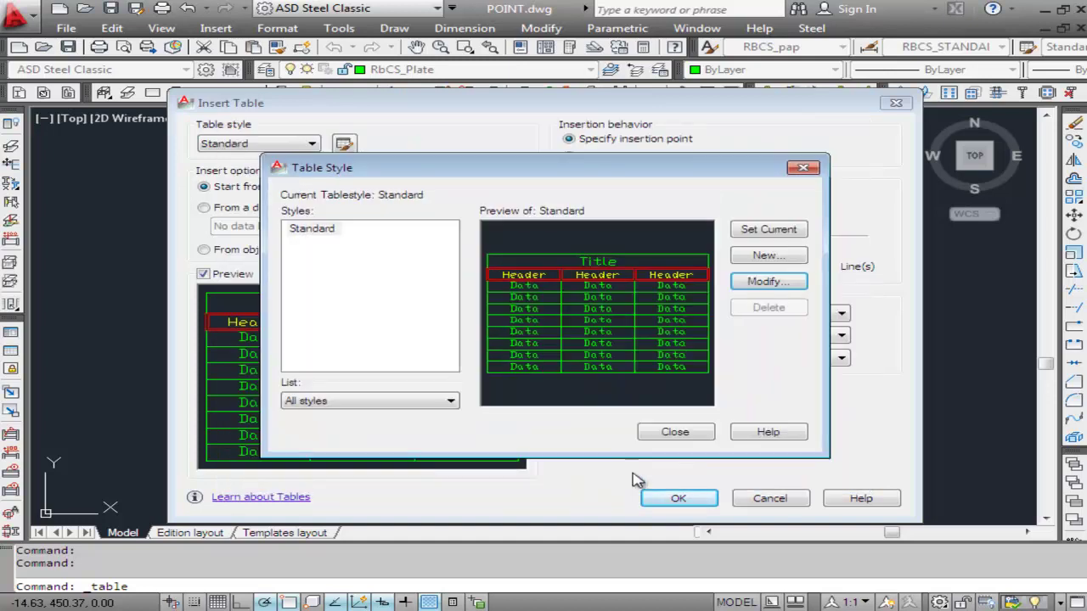
pyautogui.click(678, 434)
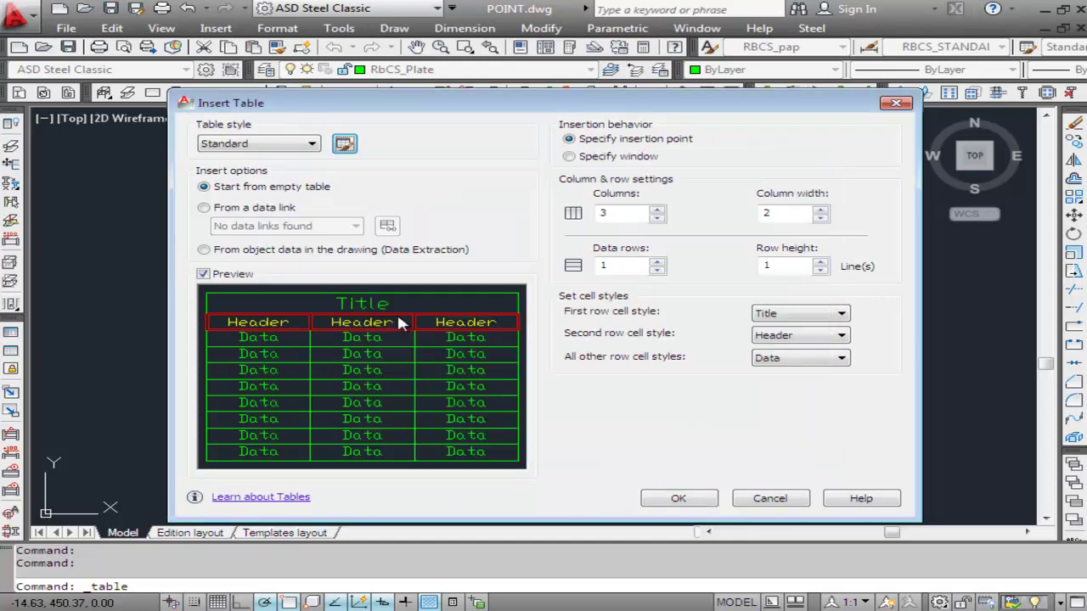
# - Place the three-column table and enter the title 'contoh pembutan tabel'
pyautogui.click(682, 501)
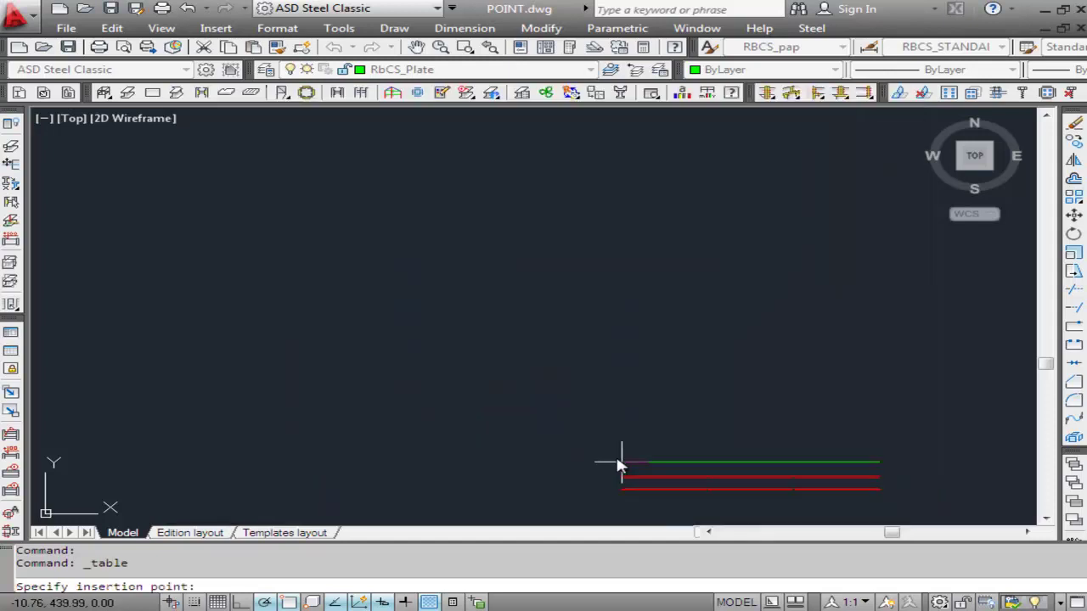
pyautogui.click(284, 276)
pyautogui.write('con')
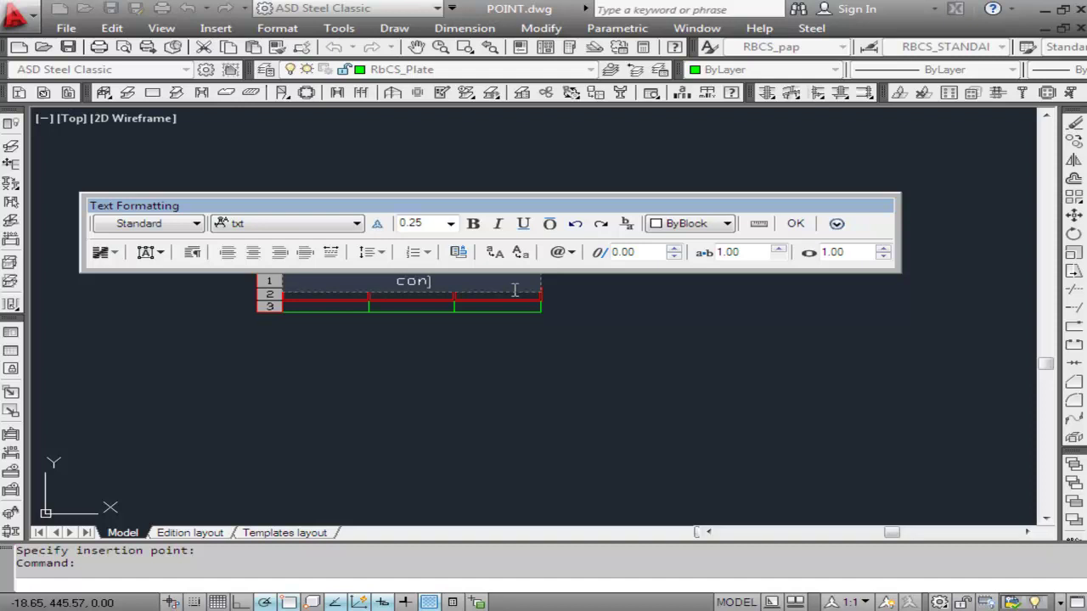
pyautogui.write('toh')
pyautogui.write(' pembutan tabel')
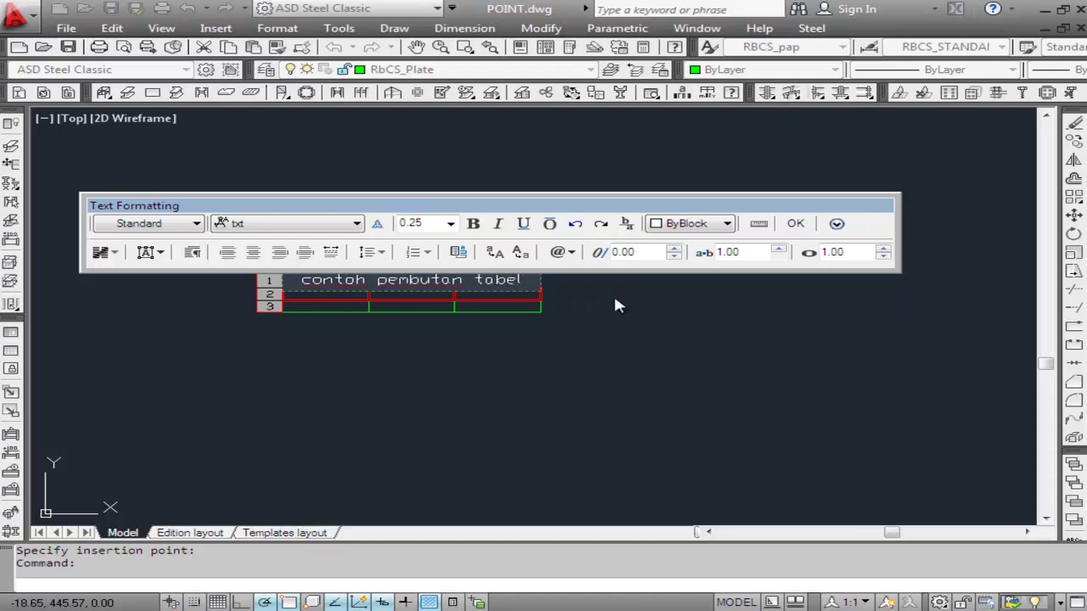
pyautogui.click(795, 225)
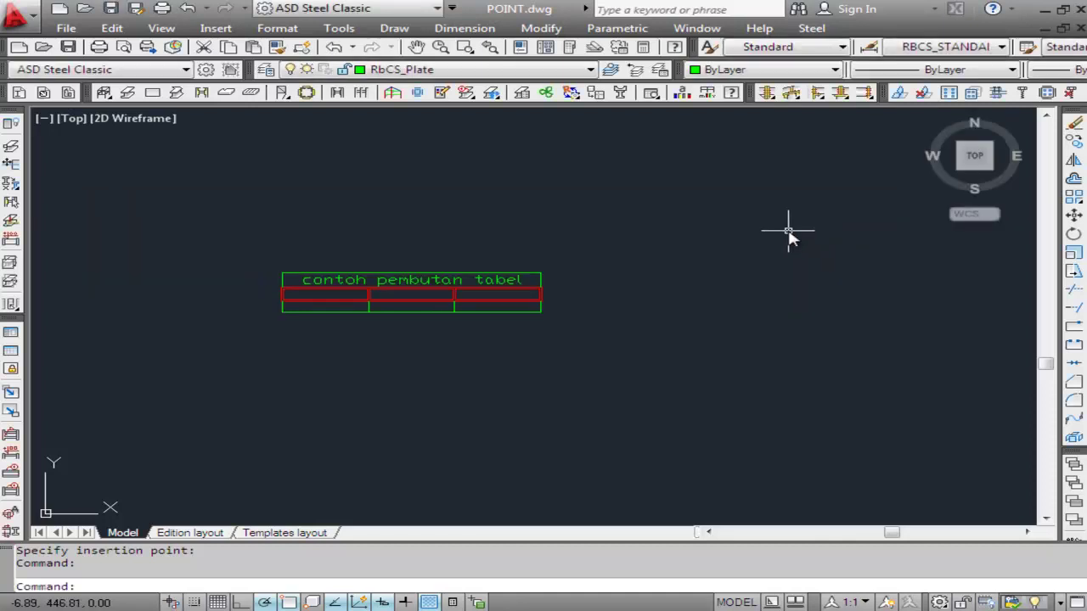
# - Zoom in on a window framing the new table
pyautogui.click(161, 28)
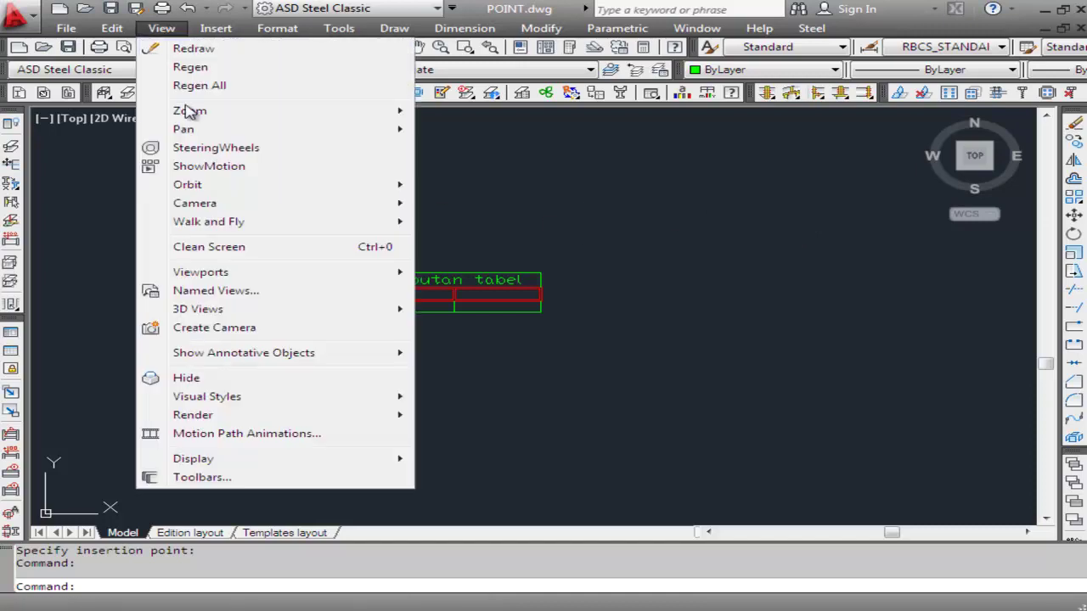
pyautogui.click(458, 158)
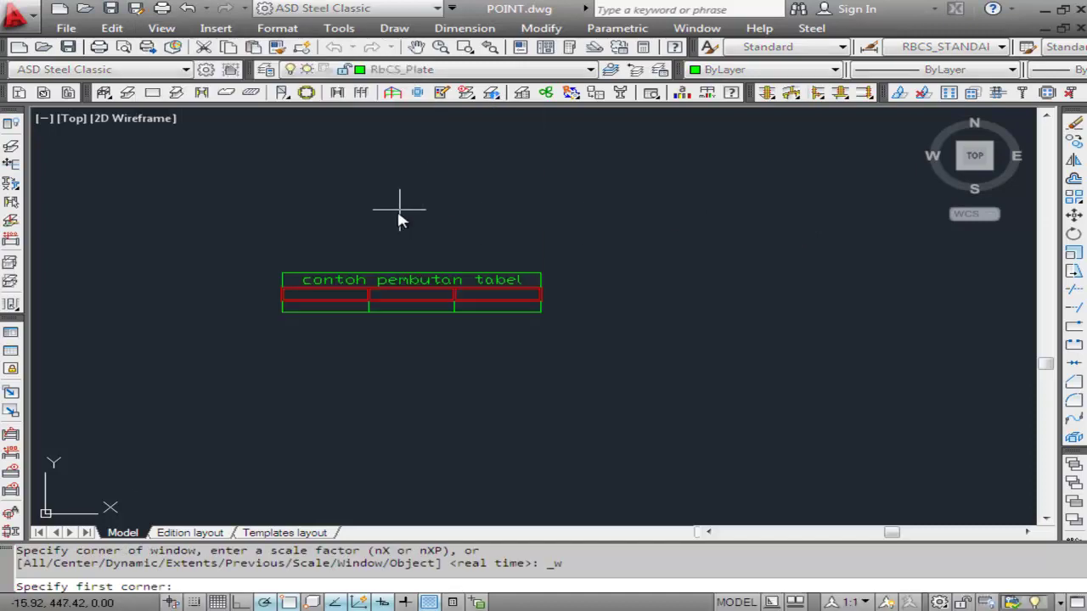
pyautogui.click(271, 265)
pyautogui.click(546, 312)
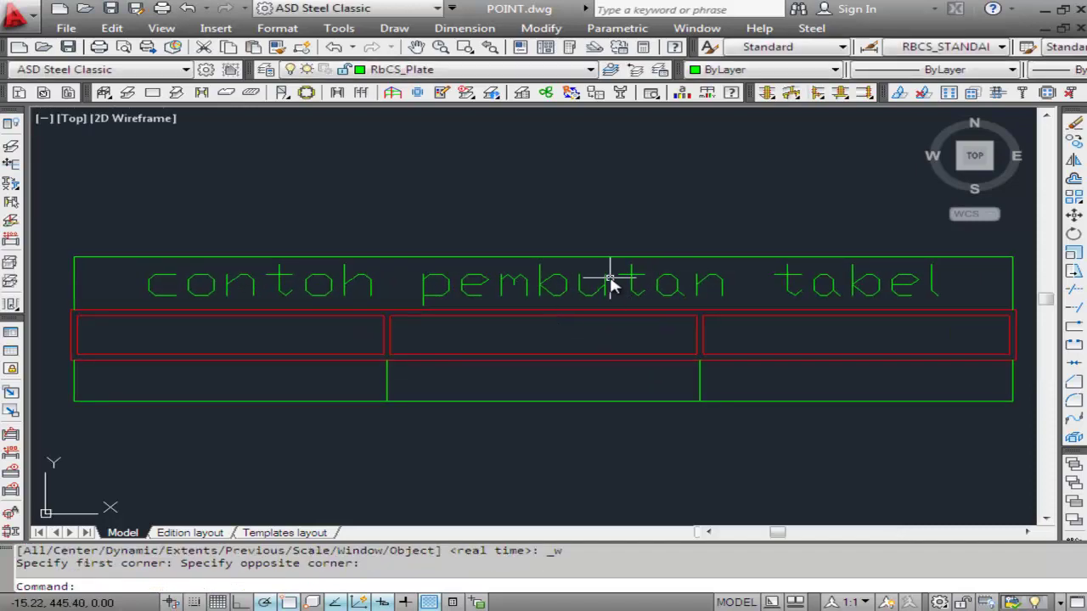
# - Select the whole title text and change its colour from green to Yellow
pyautogui.doubleClick(604, 281)
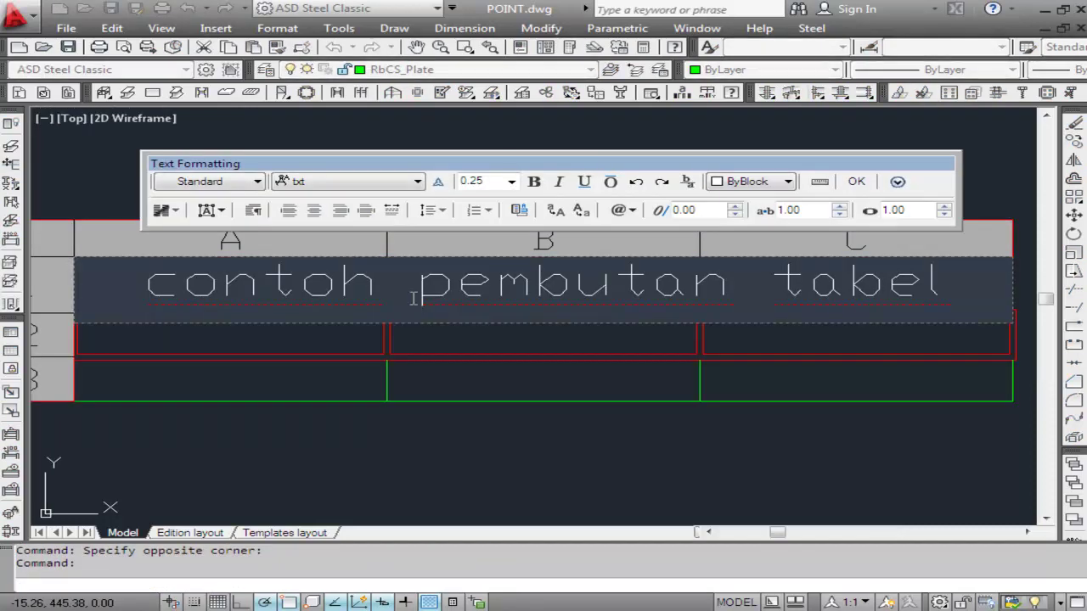
pyautogui.moveTo(149, 288); pyautogui.dragTo(941, 304)
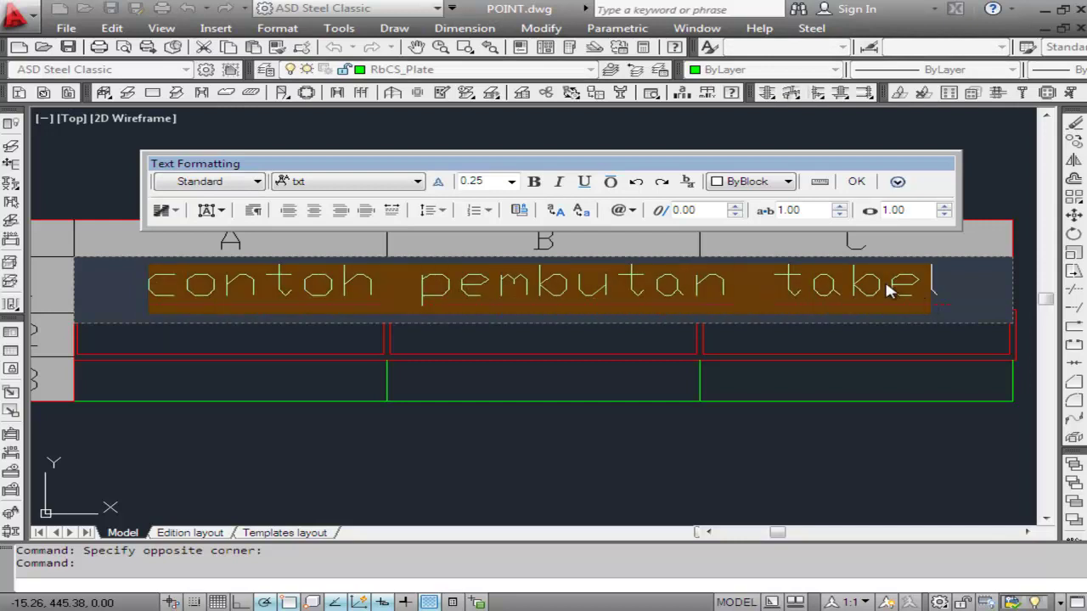
pyautogui.click(535, 183)
pyautogui.click(223, 211)
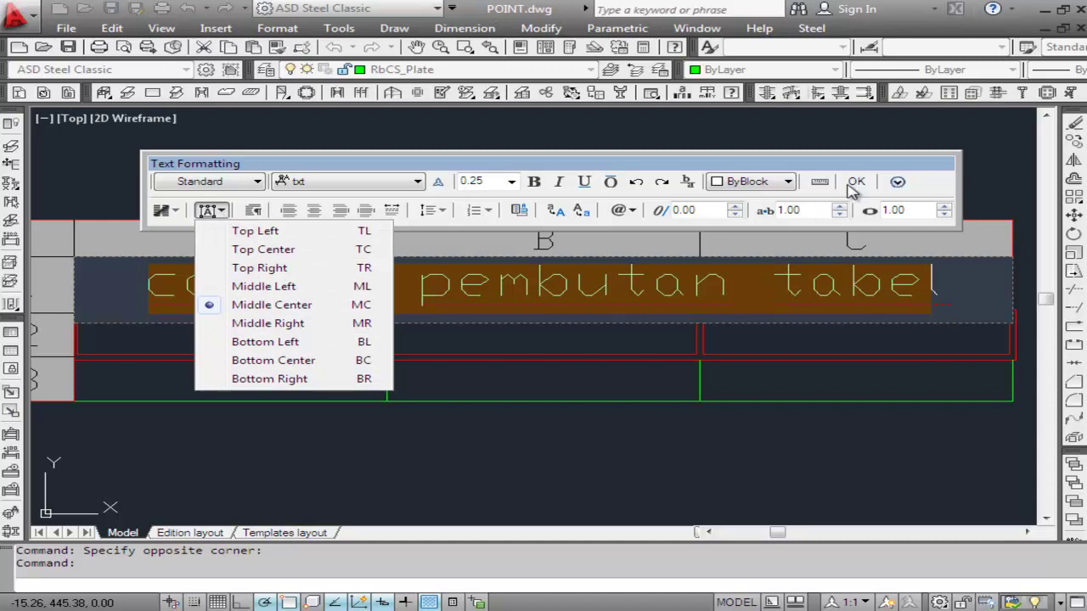
pyautogui.click(788, 183)
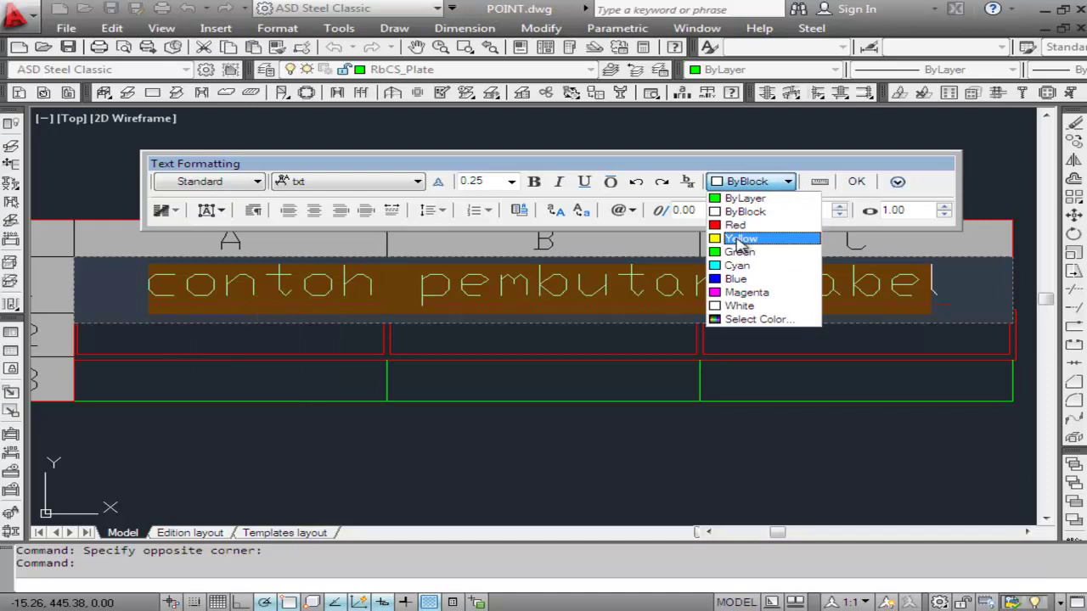
pyautogui.click(741, 239)
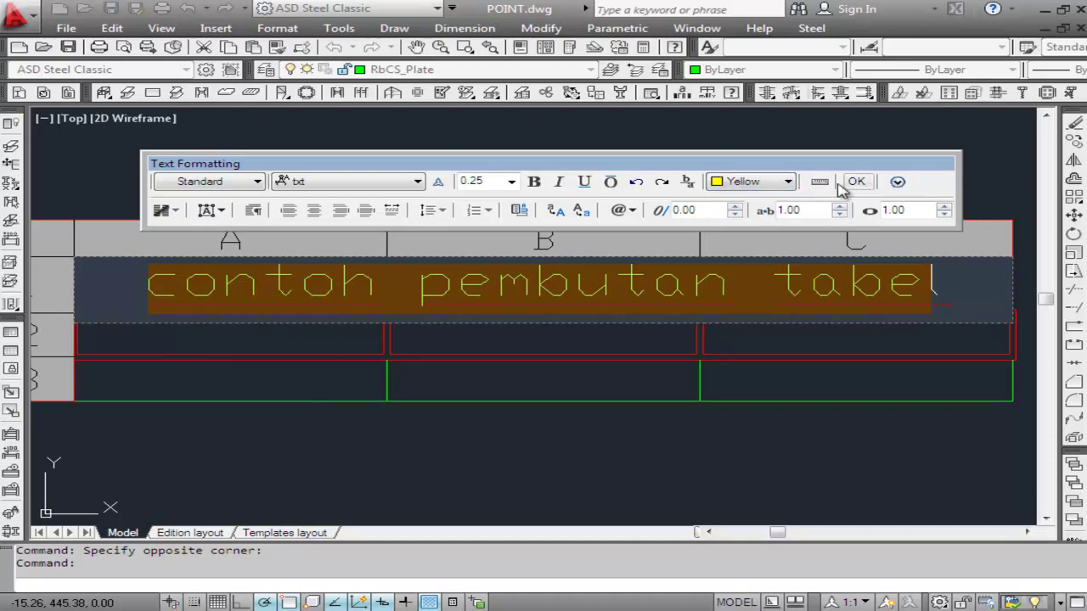
pyautogui.click(511, 182)
pyautogui.click(512, 183)
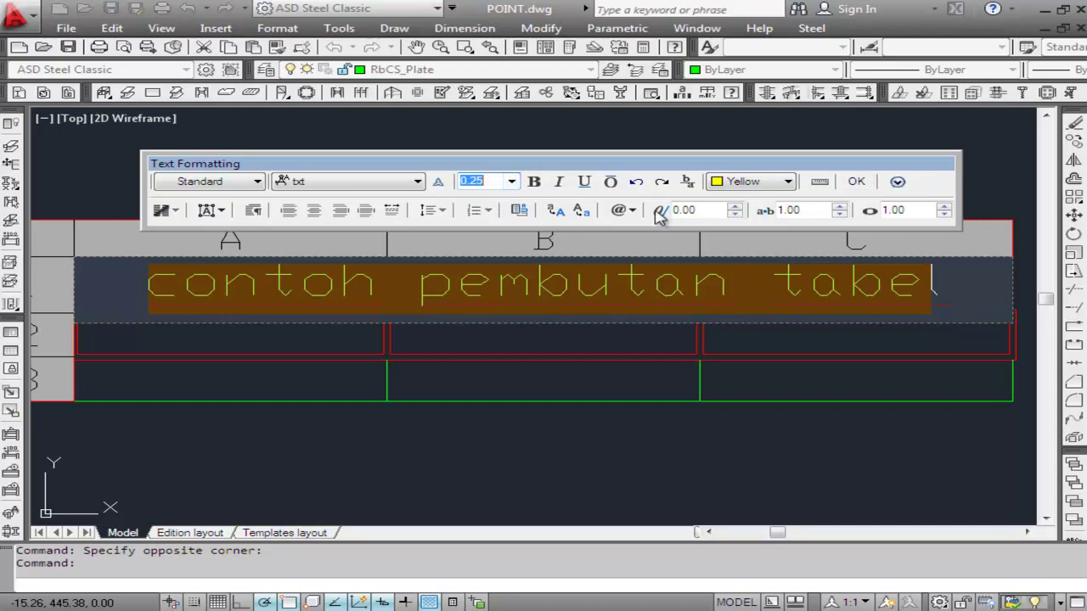
pyautogui.click(856, 183)
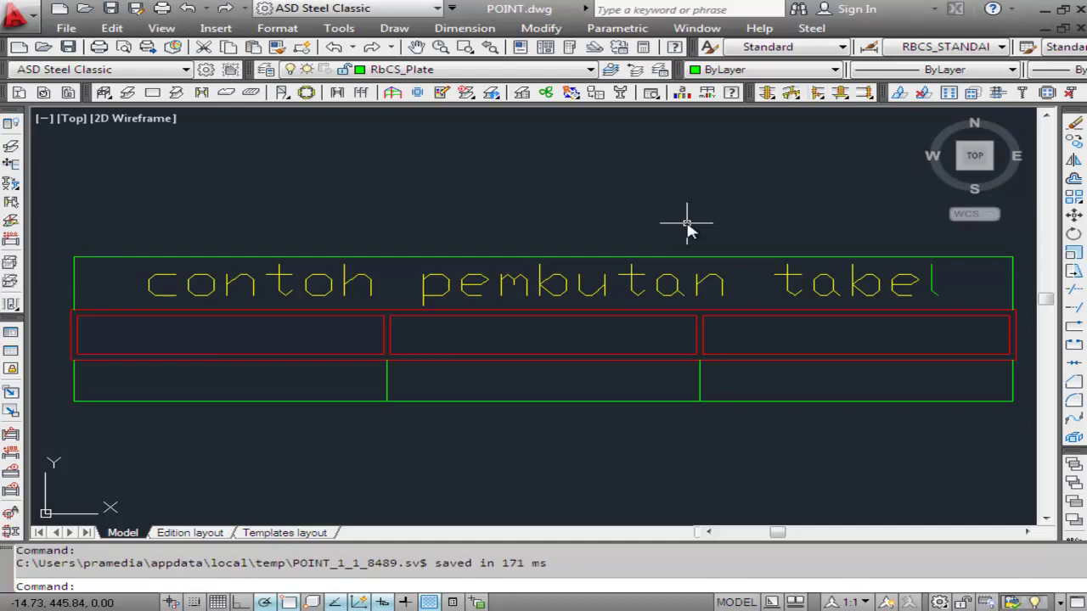
# - Insert the missing 'a' so the title reads 'contoh pembuatan tabel'
pyautogui.scroll(-2, 687, 225)
pyautogui.scroll(-4, 688, 225)
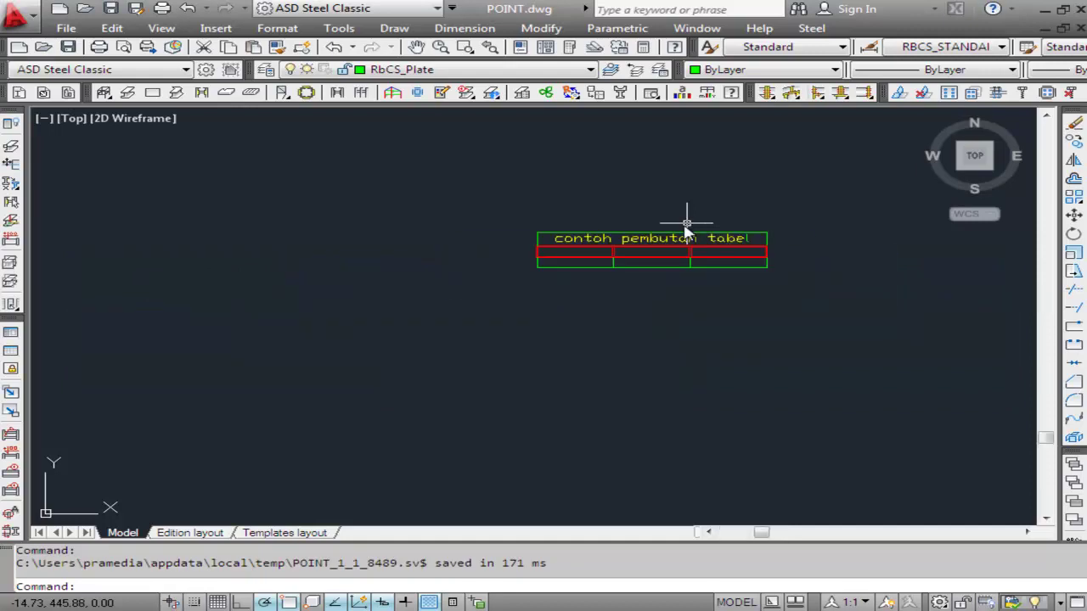
pyautogui.scroll(3, 686, 225)
pyautogui.scroll(2, 675, 236)
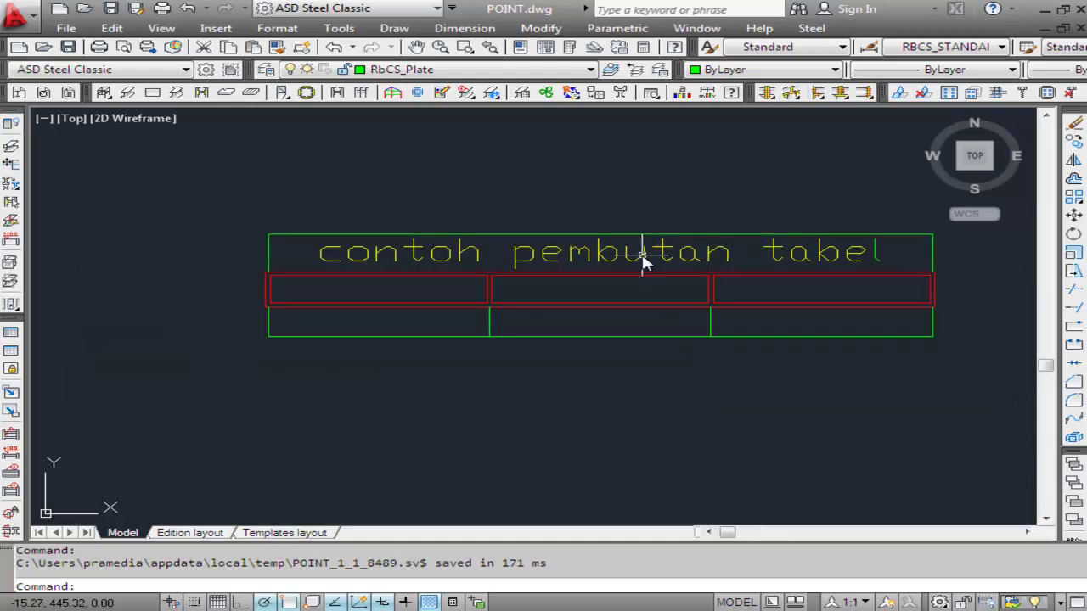
pyautogui.doubleClick(643, 259)
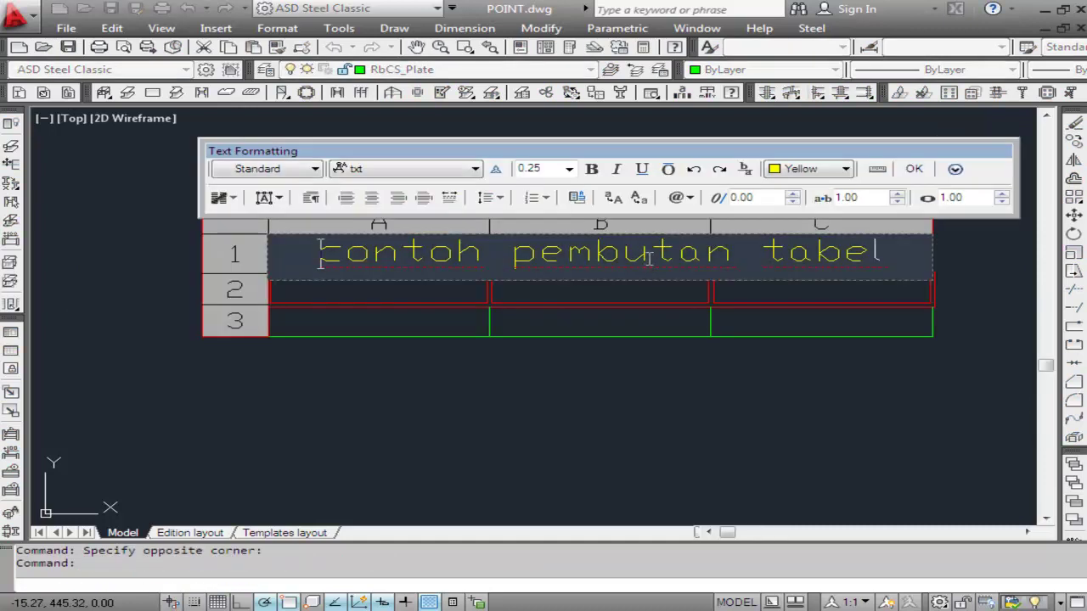
pyautogui.click(664, 258)
pyautogui.write('a')
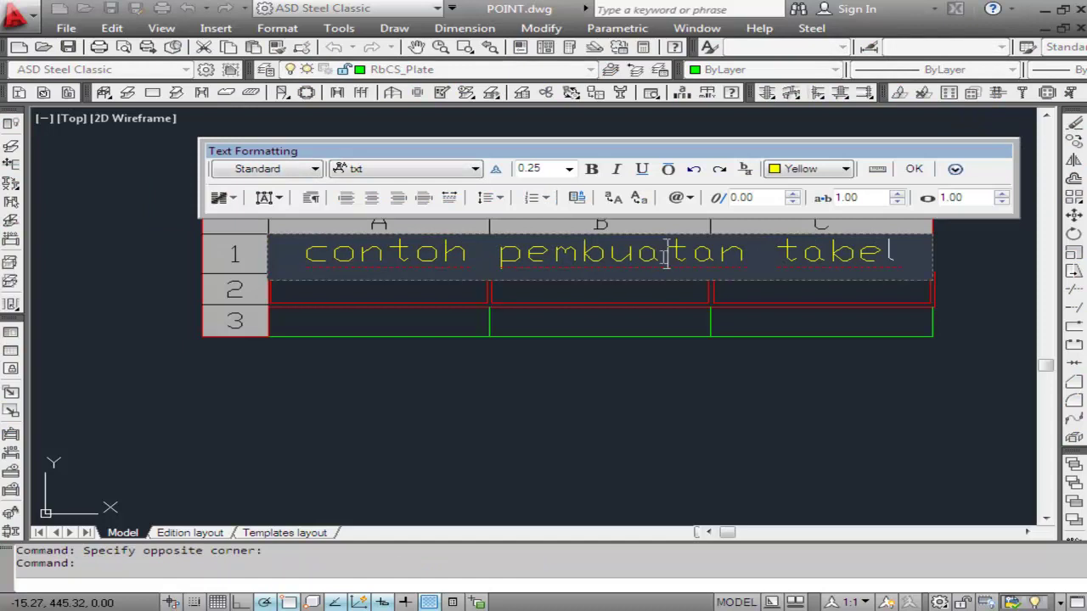
pyautogui.click(913, 169)
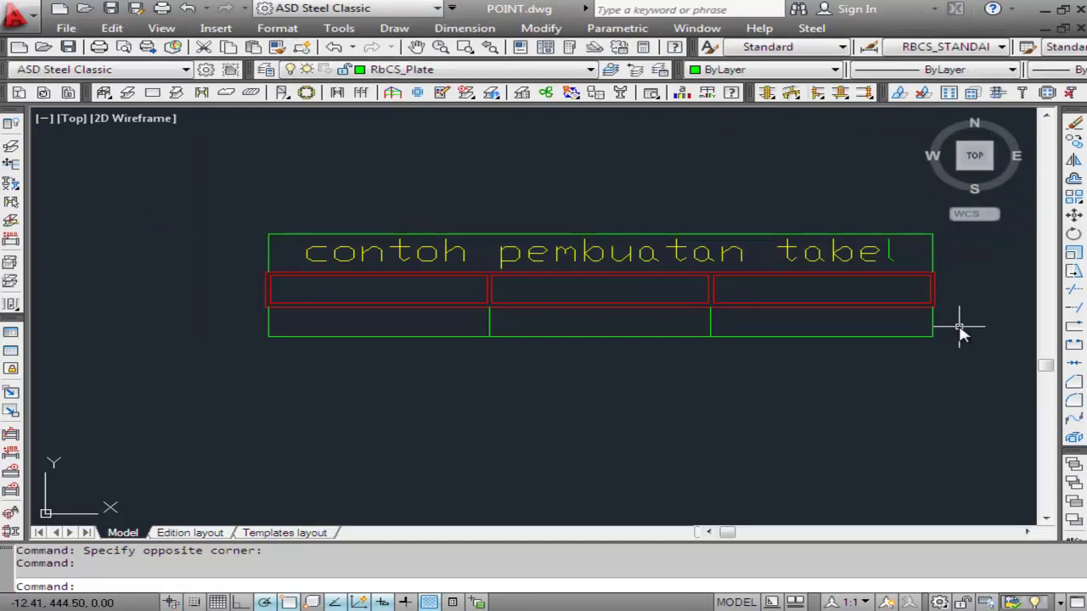